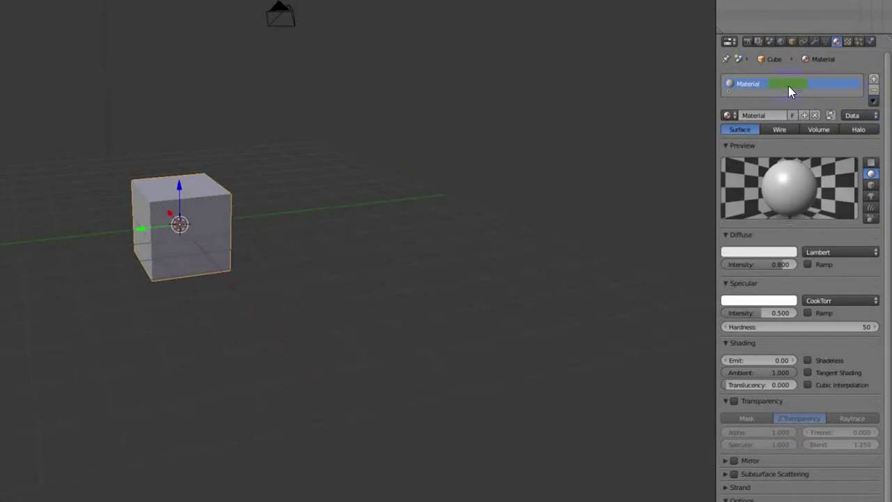
# Step: Remove the cube's existing material and assign it a new one
pyautogui.click(874, 90)
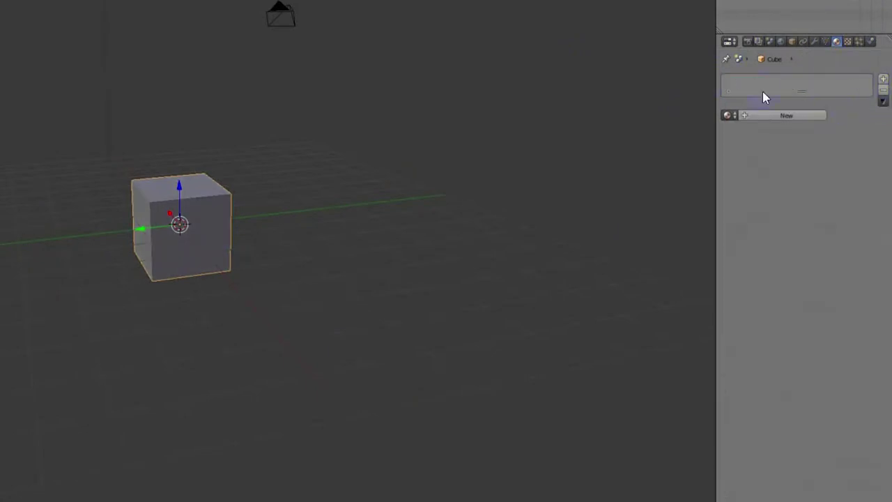
pyautogui.click(820, 117)
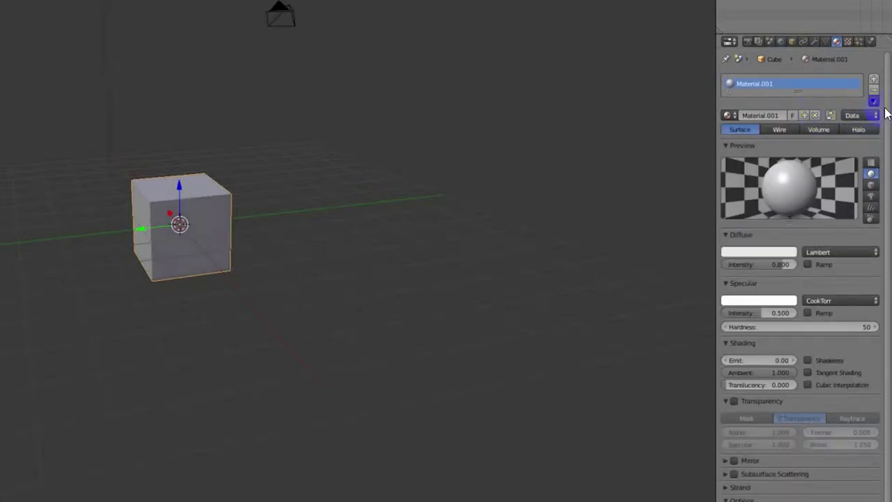
pyautogui.scroll(-2, 887, 115)
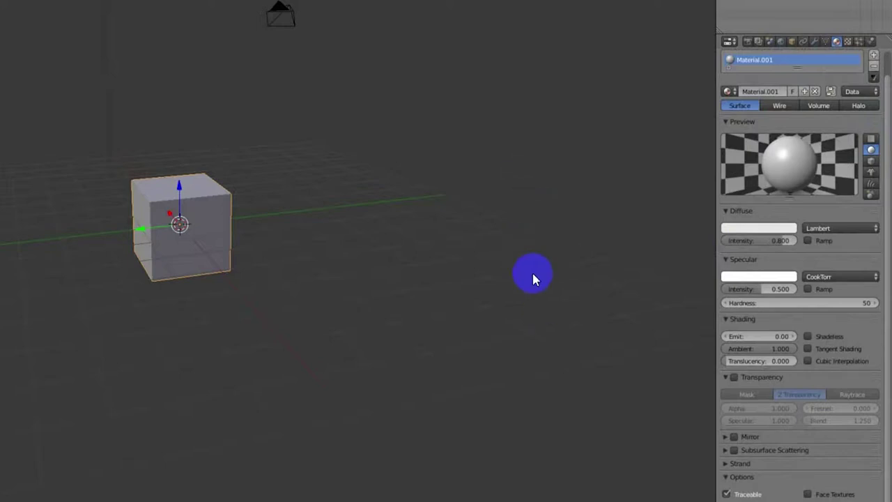
pyautogui.scroll(2, 888, 111)
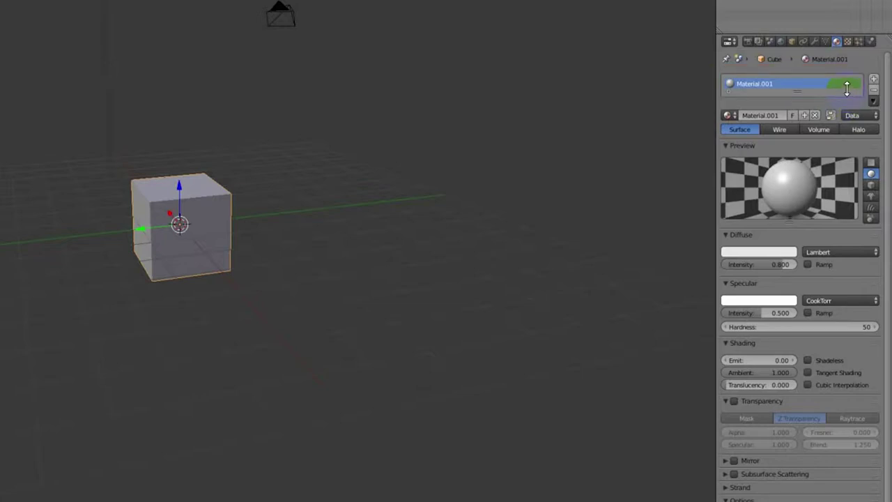
# Step: Examine the new material's name field, material selector and diffuse colour settings
pyautogui.click(772, 115)
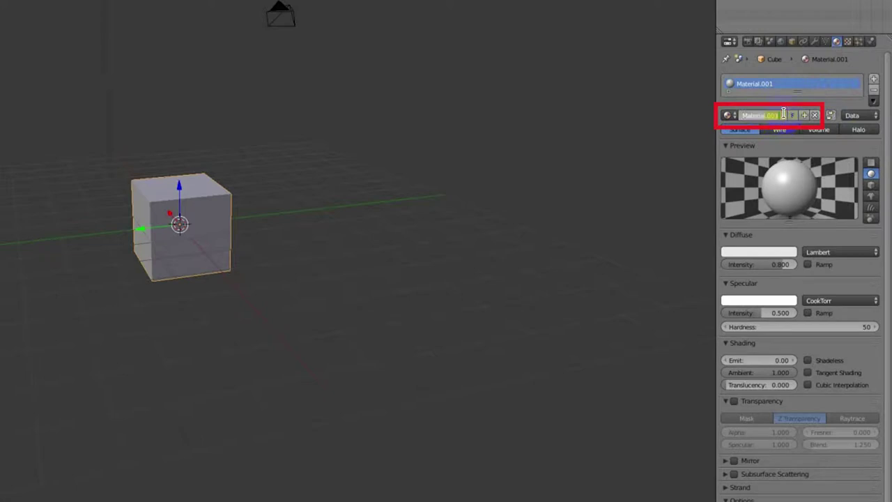
pyautogui.click(831, 98)
pyautogui.click(761, 115)
pyautogui.click(826, 106)
pyautogui.click(728, 116)
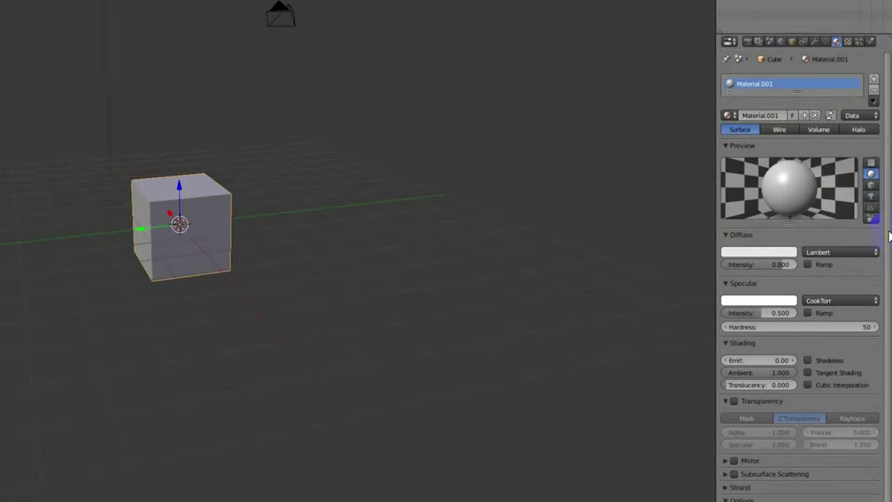
pyautogui.click(787, 251)
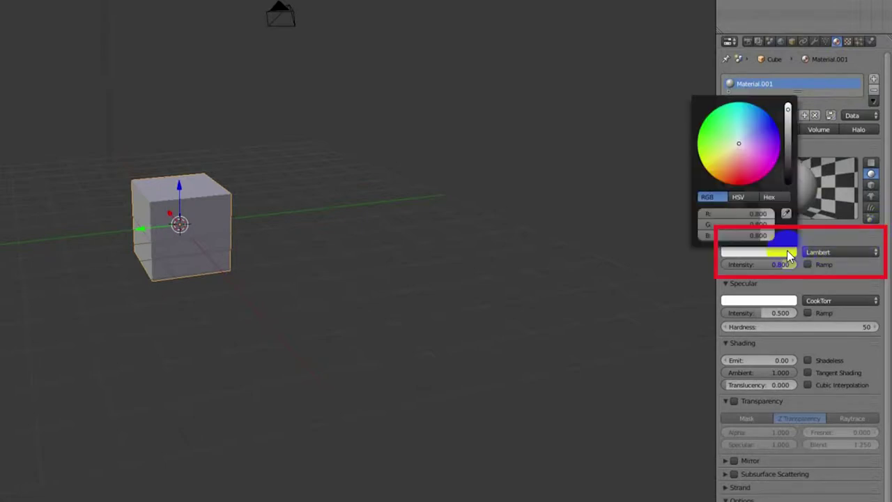
pyautogui.click(787, 251)
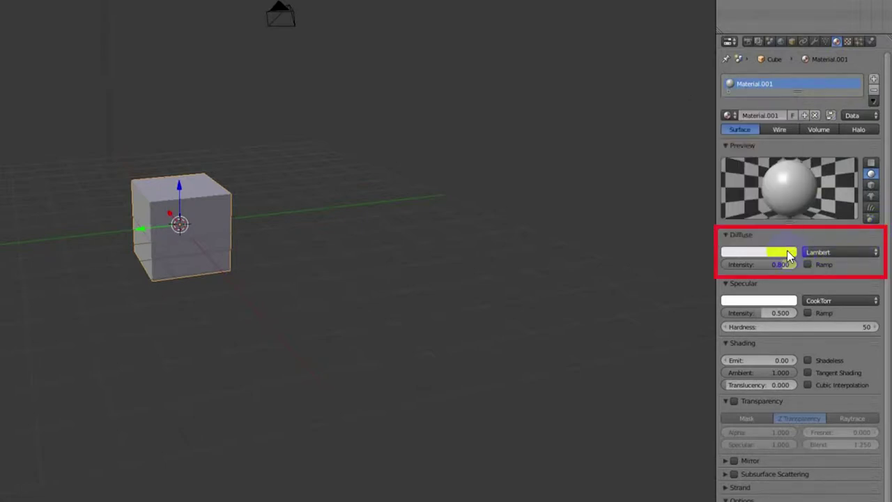
pyautogui.click(822, 235)
pyautogui.click(736, 237)
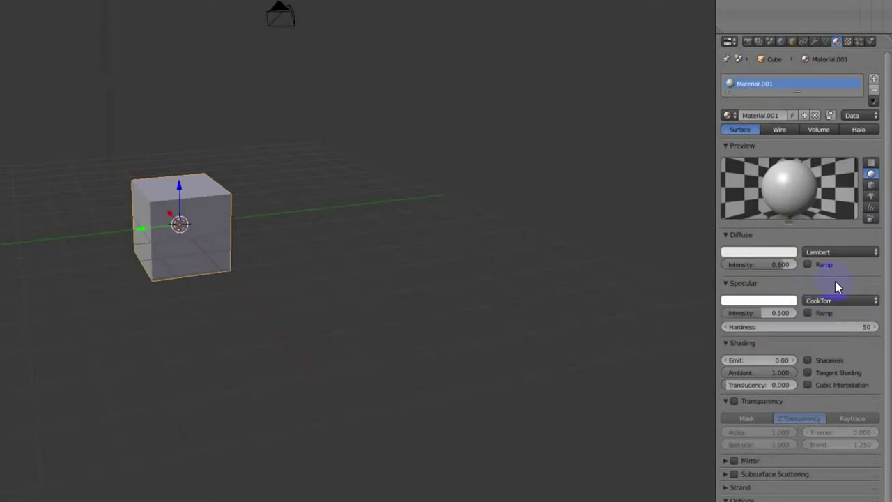
# Step: Lower the cube material's specular intensity to about 0.469
pyautogui.scroll(-1, 836, 286)
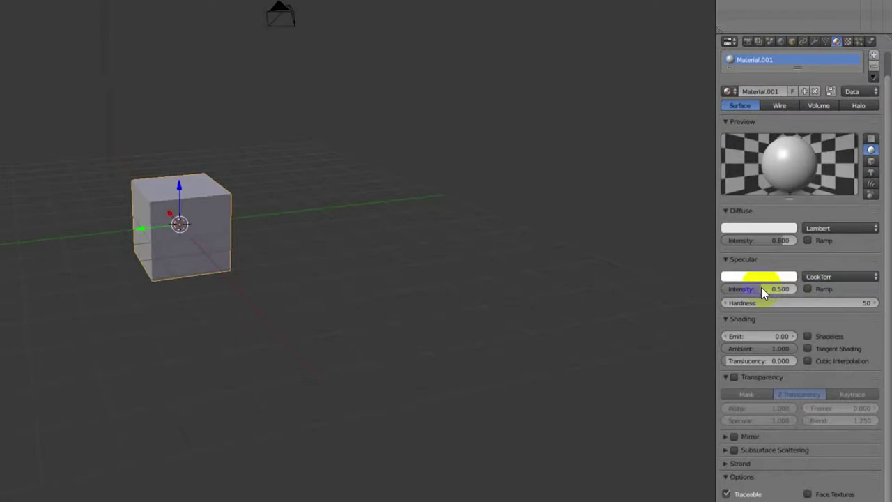
pyautogui.click(756, 288)
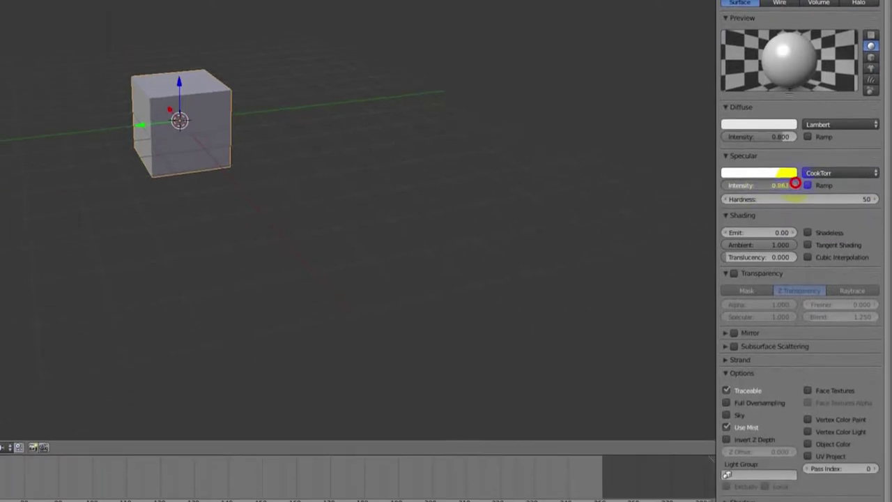
pyautogui.moveTo(756, 162)
pyautogui.mouseDown()
pyautogui.moveTo(707, 160)
pyautogui.moveTo(789, 160)
pyautogui.moveTo(758, 162)
pyautogui.moveTo(759, 173)
pyautogui.mouseUp()
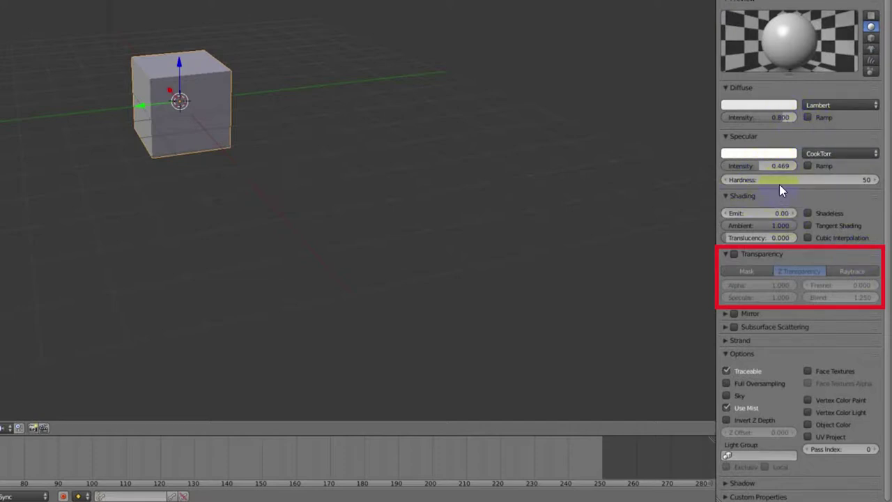
# Step: Enable Z Transparency on the cube's material and set its alpha to about 0.648
pyautogui.click(767, 254)
pyautogui.click(747, 254)
pyautogui.click(733, 255)
pyautogui.moveTo(776, 289); pyautogui.dragTo(728, 288)
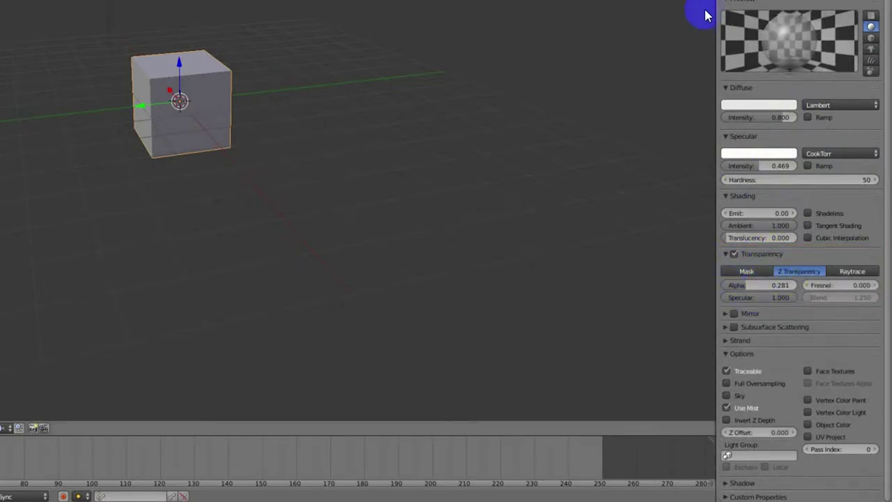
pyautogui.click(776, 285)
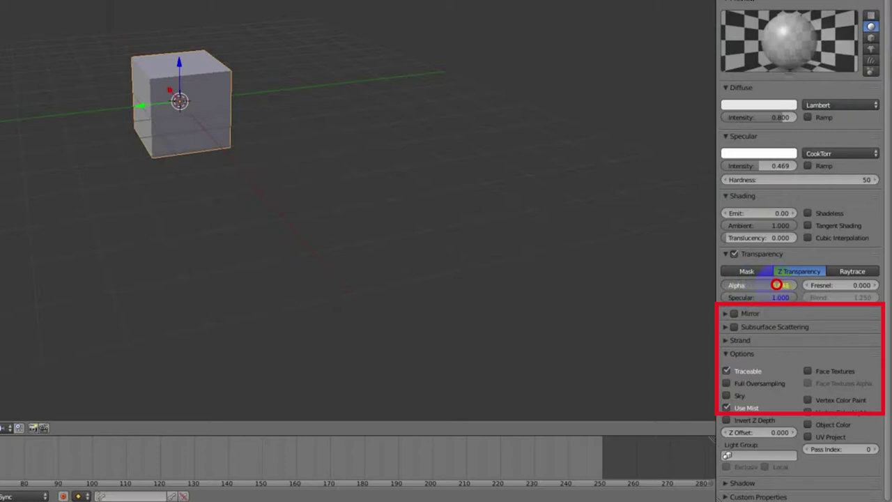
# Step: Enable Mirror on the cube's material with reflectivity about 0.393 and Fresnel 0.6
pyautogui.click(728, 315)
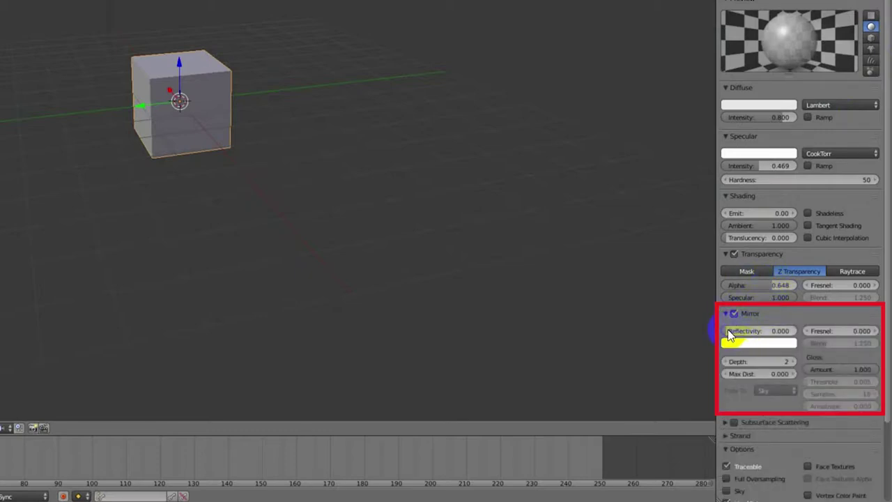
pyautogui.moveTo(725, 336); pyautogui.dragTo(773, 336)
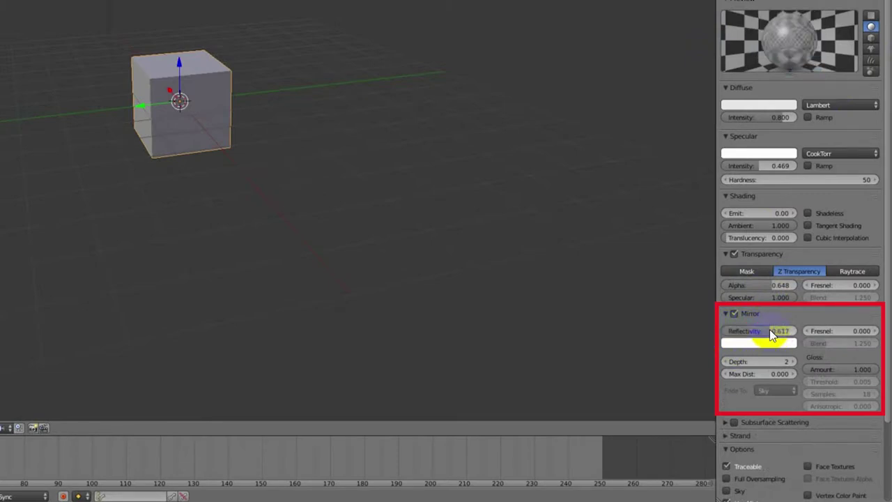
pyautogui.moveTo(772, 337)
pyautogui.mouseDown()
pyautogui.moveTo(757, 331)
pyautogui.moveTo(821, 332)
pyautogui.mouseUp()
pyautogui.click(810, 330)
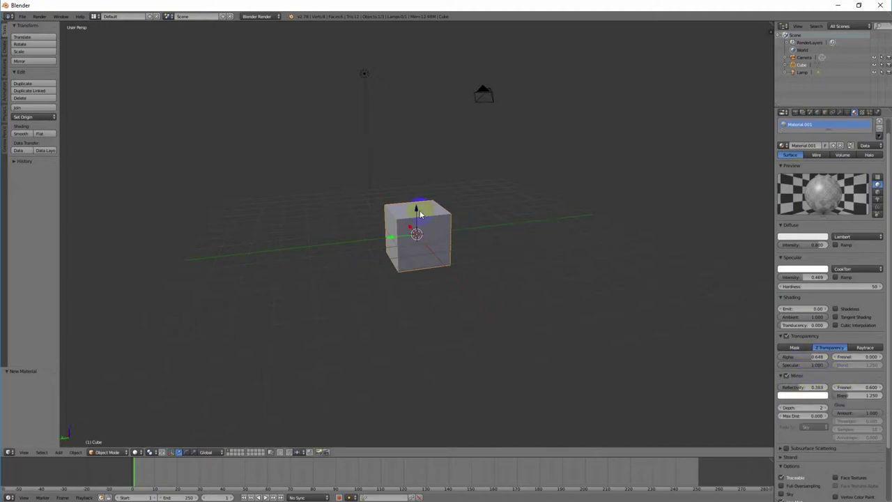
# Step: Move the cube upward along the Z axis
pyautogui.moveTo(416, 209); pyautogui.dragTo(418, 179)
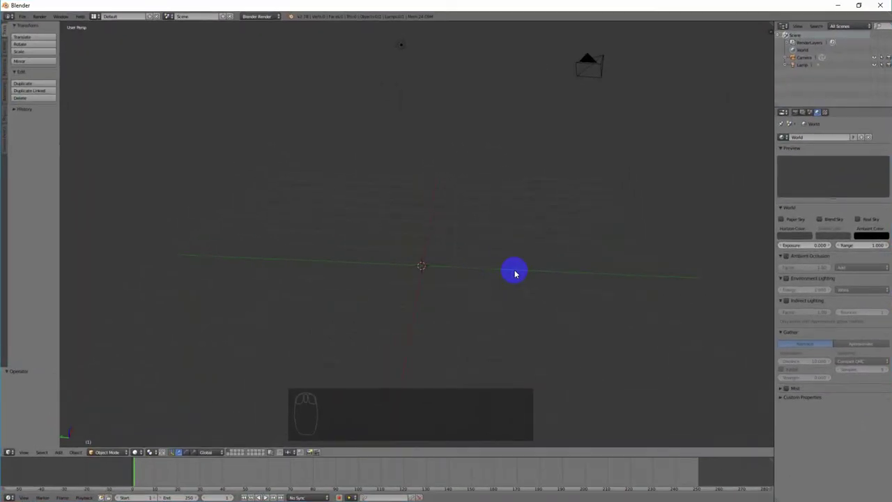
# Step: Add a UV sphere to the empty scene at the 3D cursor
pyautogui.hotkey('shift', 'a')
pyautogui.moveTo(409, 255)
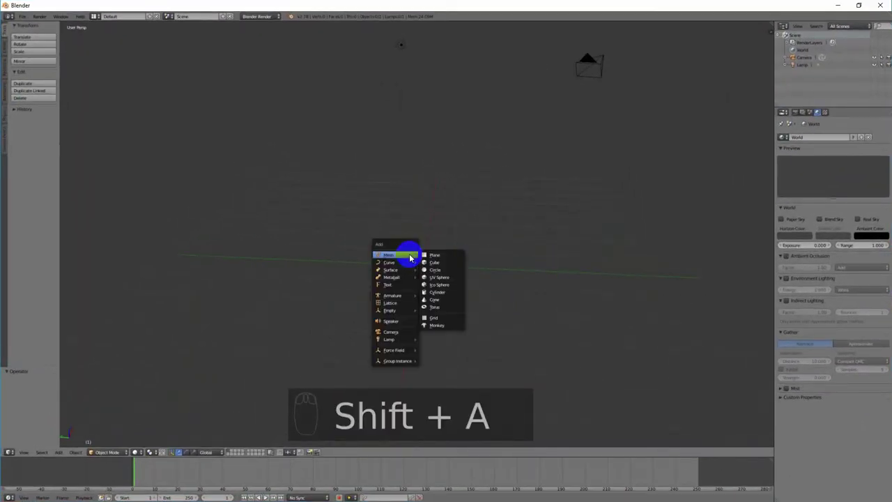
pyautogui.click(443, 278)
# Step: Duplicate the sphere in top view about -2.26 in X and -0.34 in Y, and that copy about -0.41 in X and 2.24 in Y
pyautogui.moveTo(552, 279); pyautogui.dragTo(554, 282, button='middle')
pyautogui.press('KP_7')
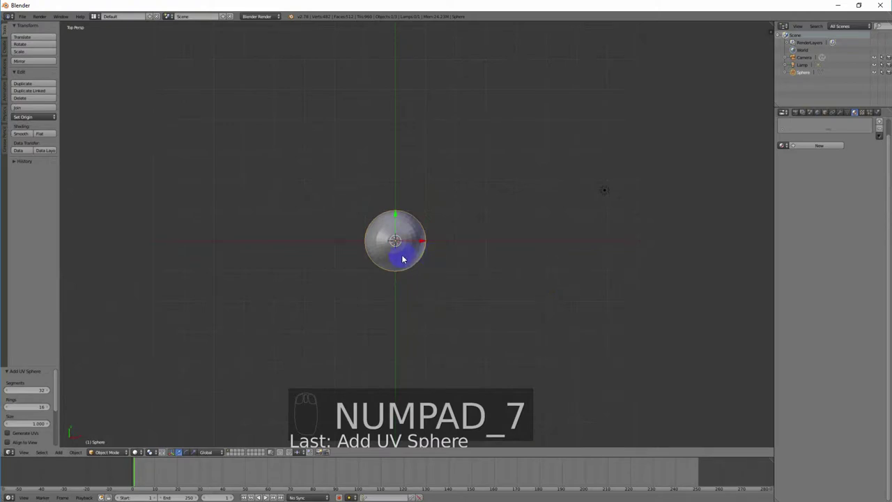
pyautogui.hotkey('shift', 'd')
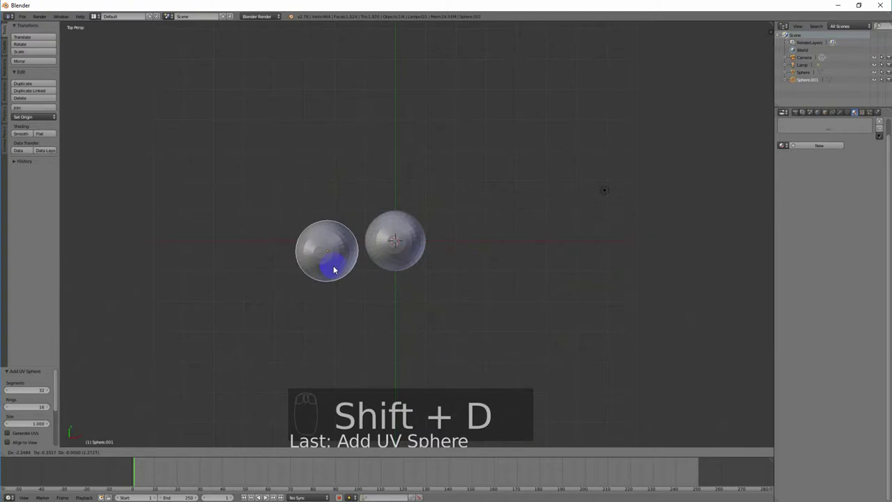
pyautogui.click(334, 270)
pyautogui.hotkey('shift', 'd')
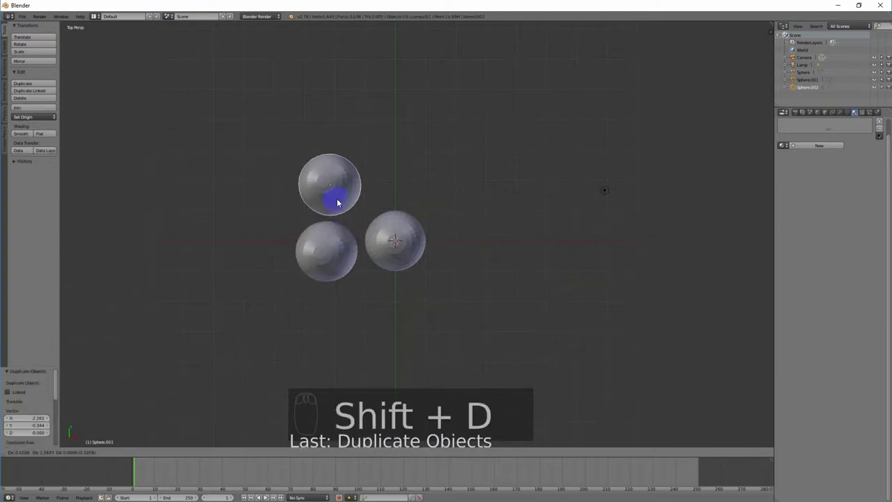
pyautogui.click(321, 202)
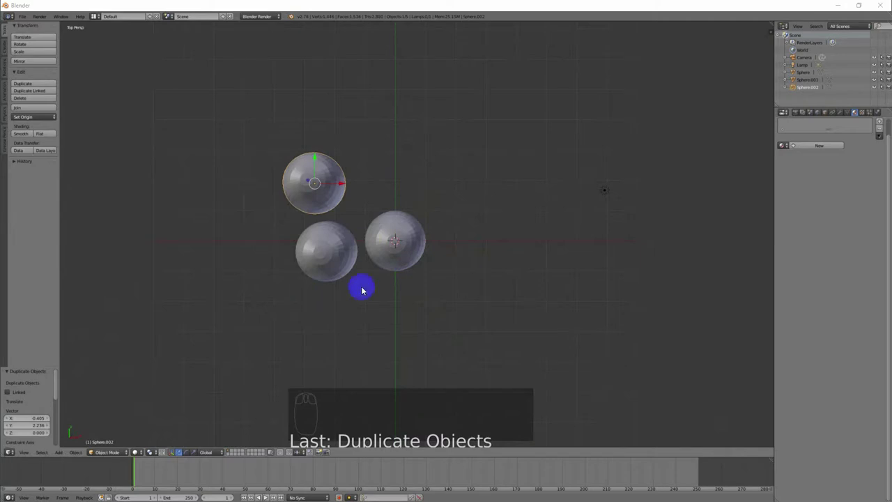
# Step: Select all three spheres, raise them about 0.9 along the Z axis, and check them through the camera
pyautogui.moveTo(363, 289); pyautogui.dragTo(418, 253, button='middle')
pyautogui.keyDown('shift'); pyautogui.rightClick(409, 235); pyautogui.keyUp('shift')
pyautogui.keyDown('shift'); pyautogui.rightClick(390, 241); pyautogui.keyUp('shift')
pyautogui.press('g')
pyautogui.press('z')
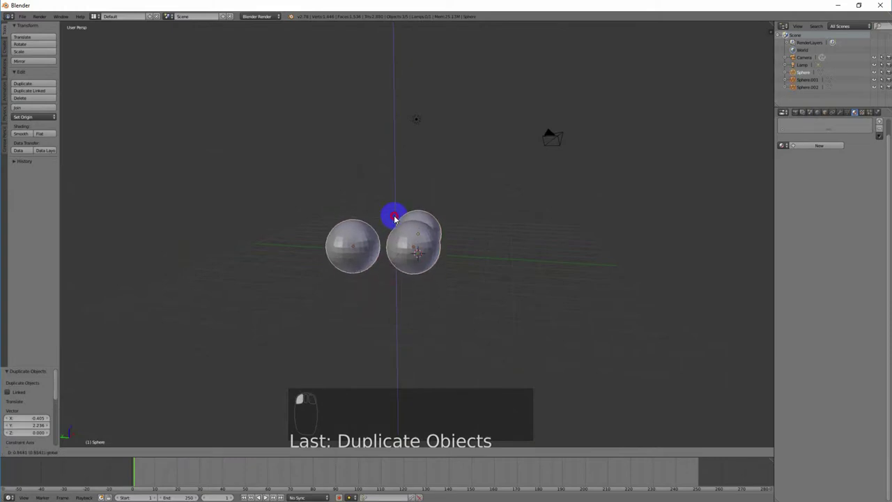
pyautogui.click(395, 216)
pyautogui.moveTo(576, 247); pyautogui.dragTo(513, 263, button='middle')
pyautogui.press('KP_0')
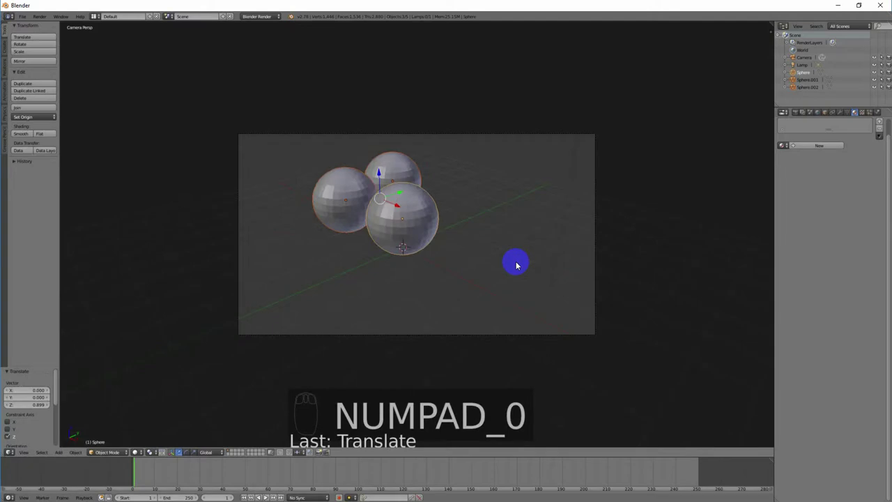
# Step: Shift the three spheres horizontally, including about 1.478 along the Y axis, and check their framing through the camera
pyautogui.press('KP_0')
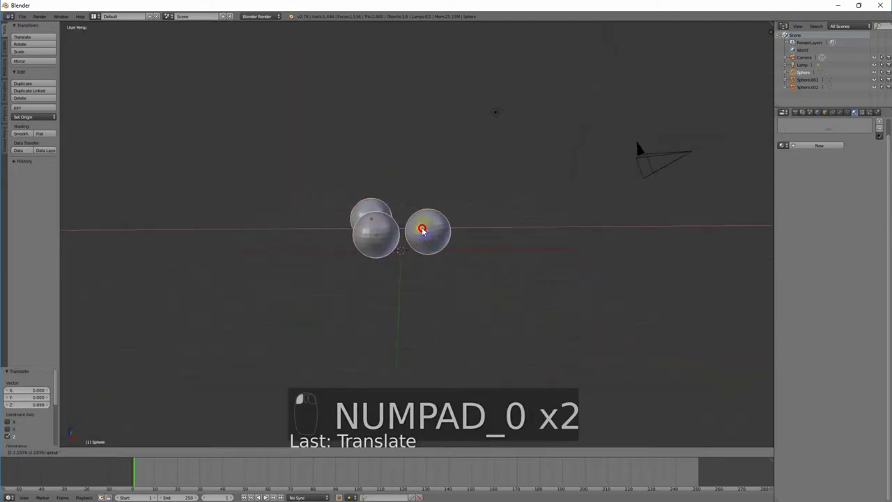
pyautogui.moveTo(580, 246); pyautogui.dragTo(498, 258, button='middle')
pyautogui.moveTo(451, 232); pyautogui.dragTo(418, 237)
pyautogui.press('KP_0')
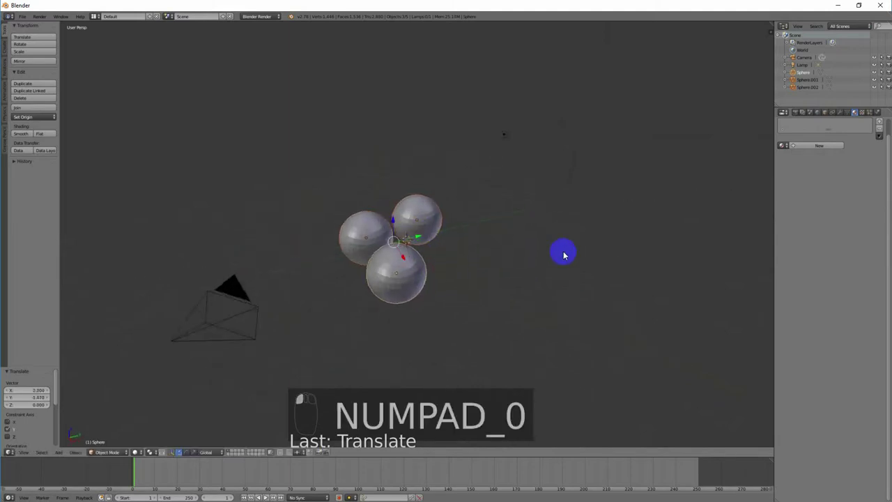
pyautogui.press('KP_0')
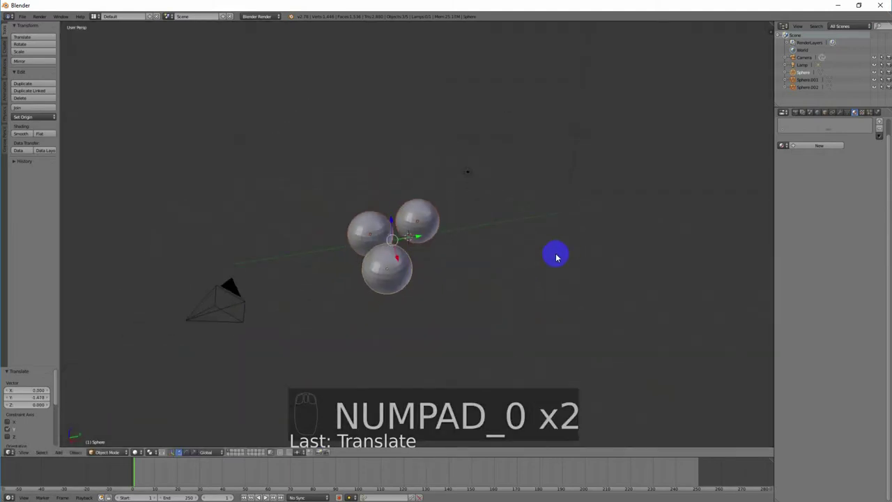
# Step: Assign a new material to the second sphere copy and set its diffuse colour to green
pyautogui.press('Delete')
pyautogui.moveTo(416, 252); pyautogui.dragTo(434, 235, button='middle')
pyautogui.click(811, 146)
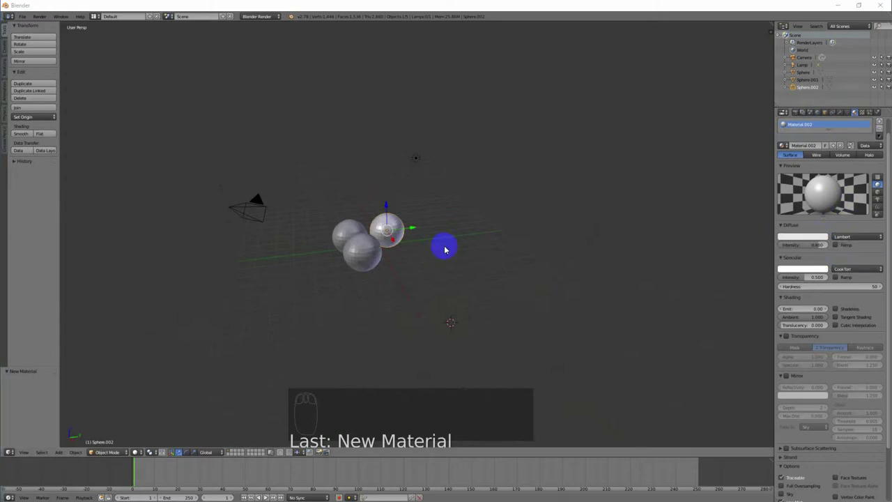
pyautogui.click(794, 236)
pyautogui.moveTo(789, 167); pyautogui.dragTo(765, 146)
pyautogui.moveTo(760, 144); pyautogui.dragTo(346, 234)
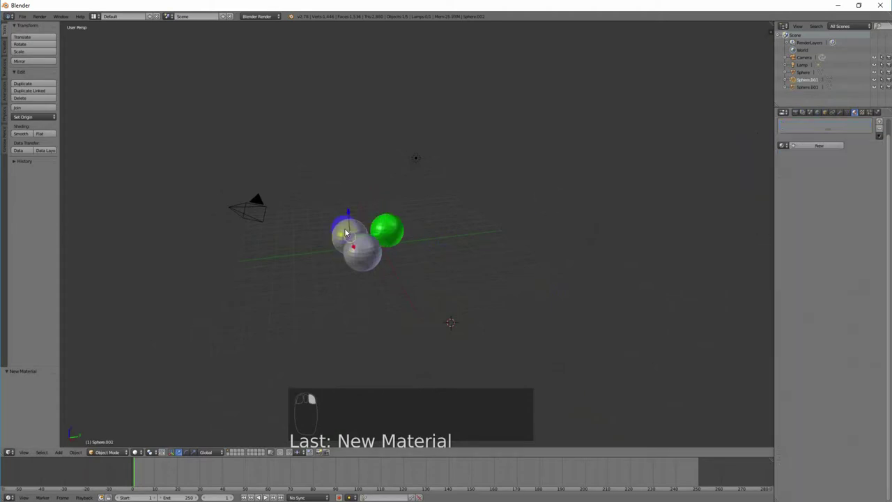
# Step: Assign a new material to the first sphere copy and set its diffuse colour to blue
pyautogui.click(820, 145)
pyautogui.click(791, 237)
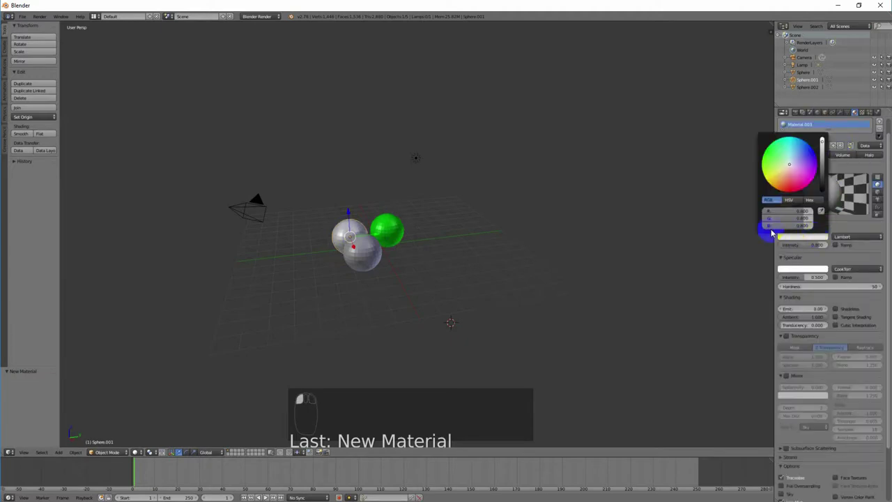
pyautogui.click(777, 185)
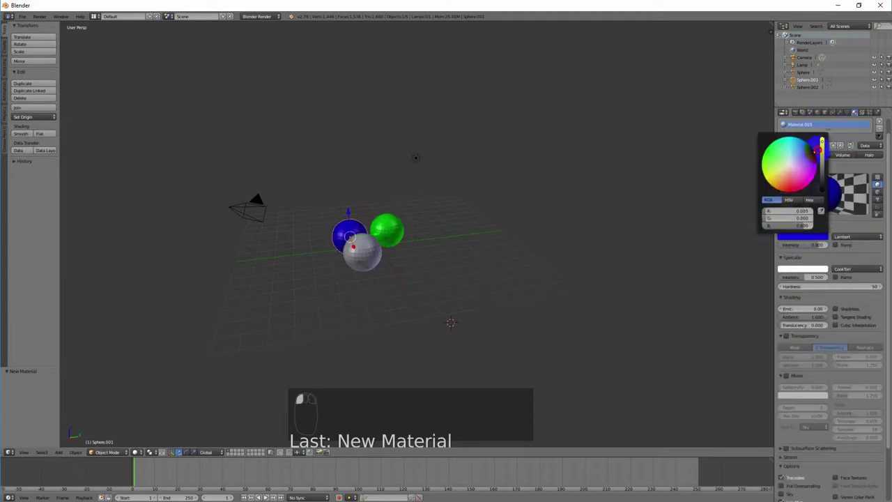
# Step: Assign a new material to the original front sphere and set its diffuse colour to red
pyautogui.rightClick(372, 255)
pyautogui.click(815, 147)
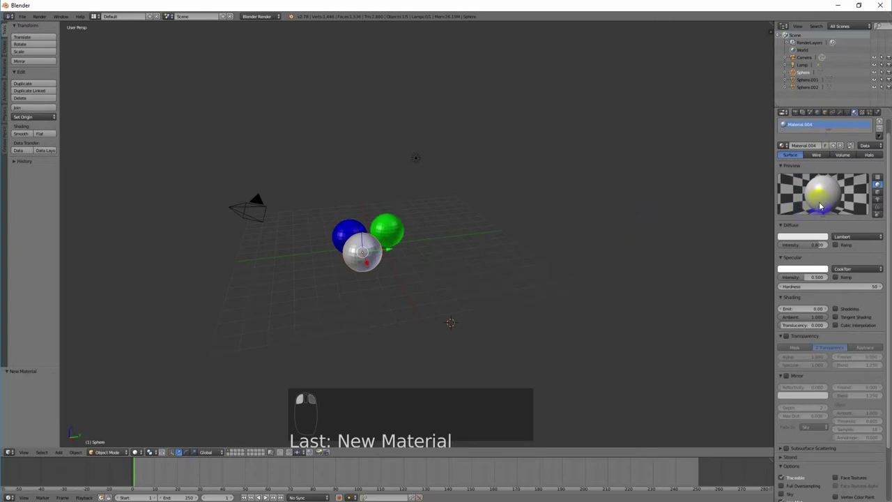
pyautogui.click(802, 237)
pyautogui.click(794, 191)
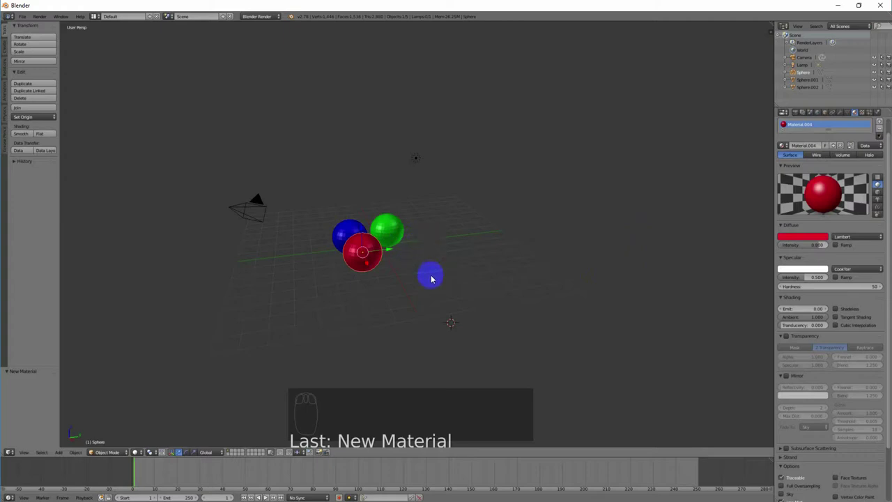
# Step: Reset the 3D cursor to the scene's origin and frame all objects
pyautogui.hotkey('shift', 'c')
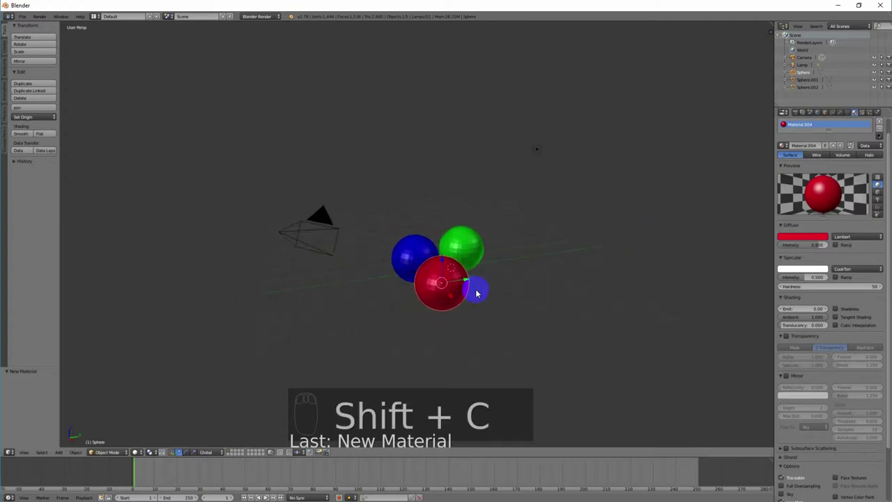
# Step: Add a plane at the scene's origin, scale it up about 26 times as a floor, and check it through the camera
pyautogui.hotkey('shift', 'a')
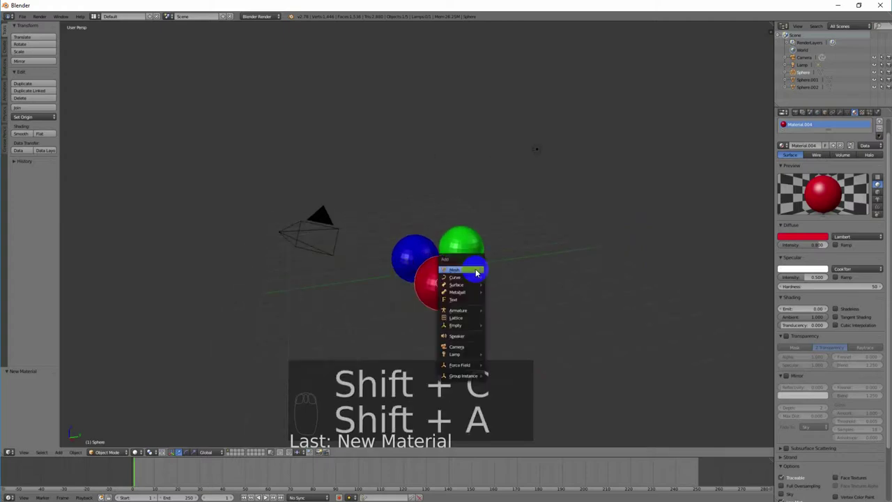
pyautogui.moveTo(474, 269)
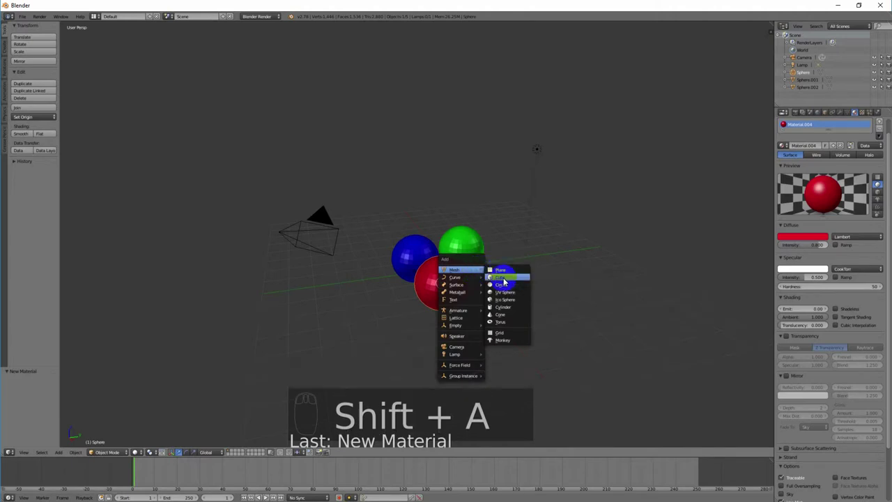
pyautogui.click(504, 270)
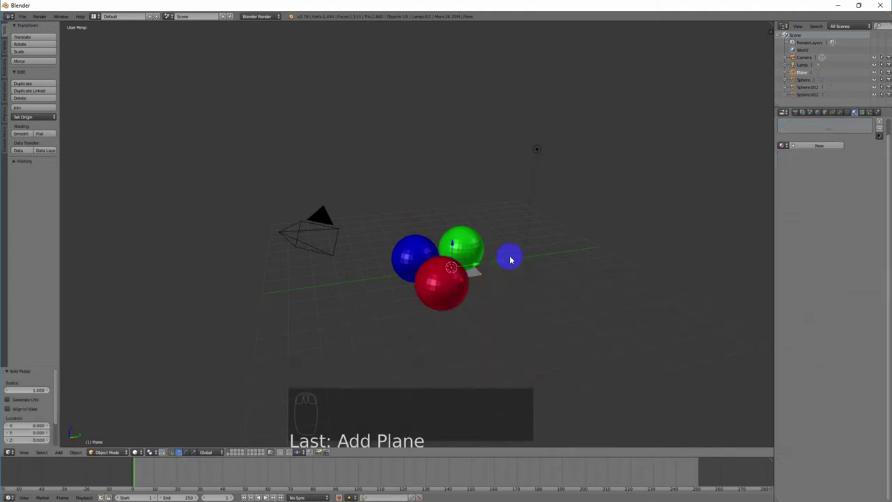
pyautogui.press('s')
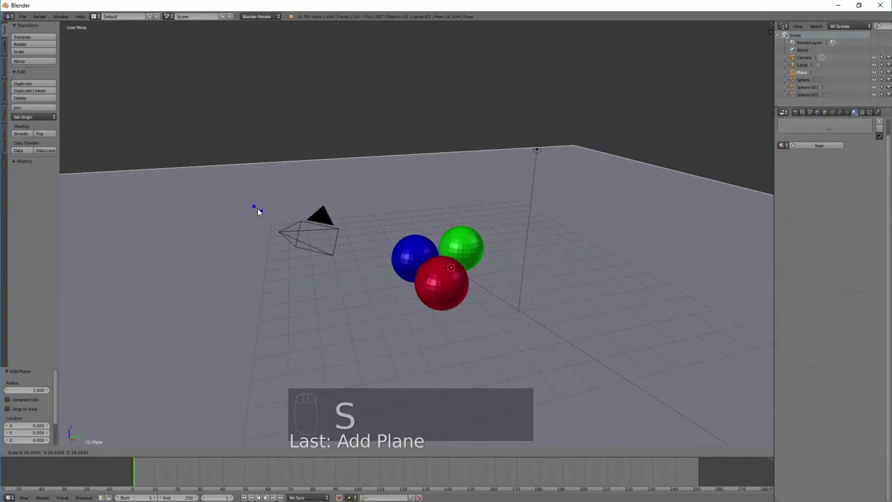
pyautogui.click(258, 212)
pyautogui.scroll(-5, 375, 199)
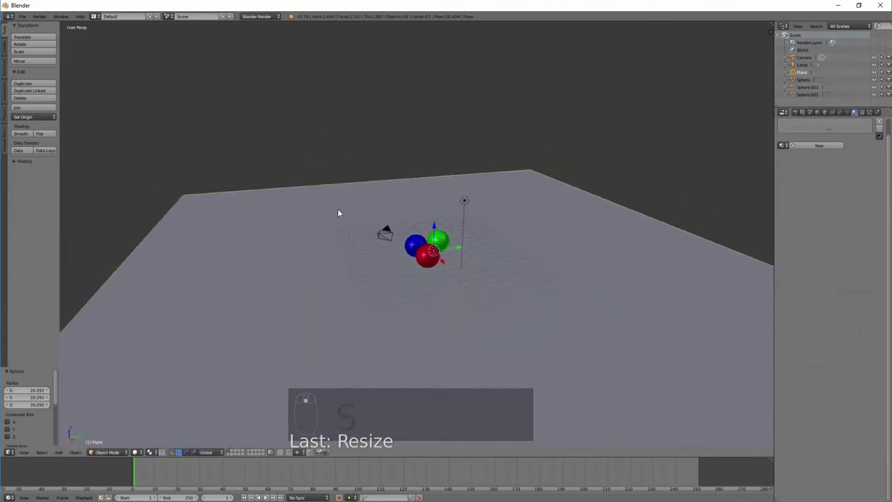
pyautogui.press('KP_0')
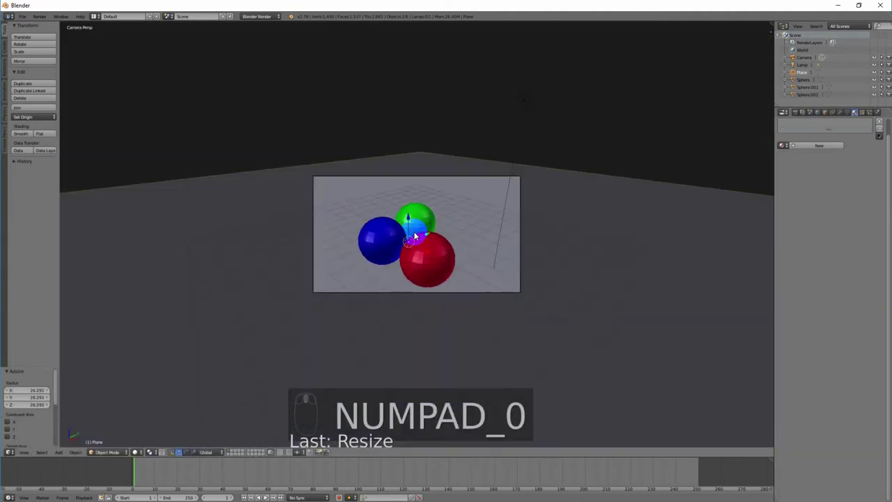
pyautogui.press('KP_0')
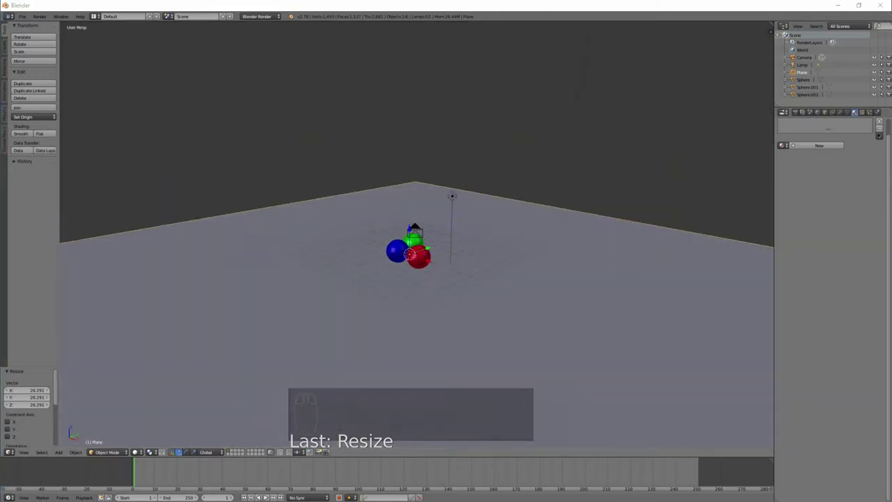
pyautogui.scroll(5, 437, 304)
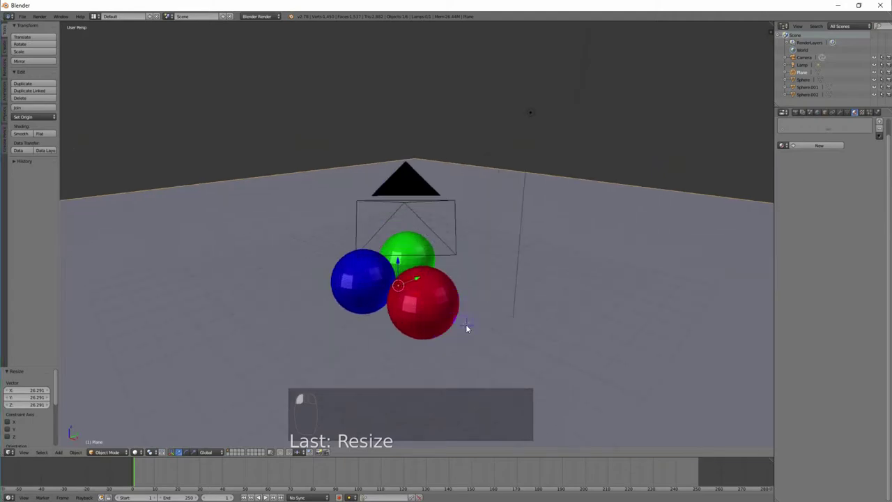
pyautogui.press('KP_0')
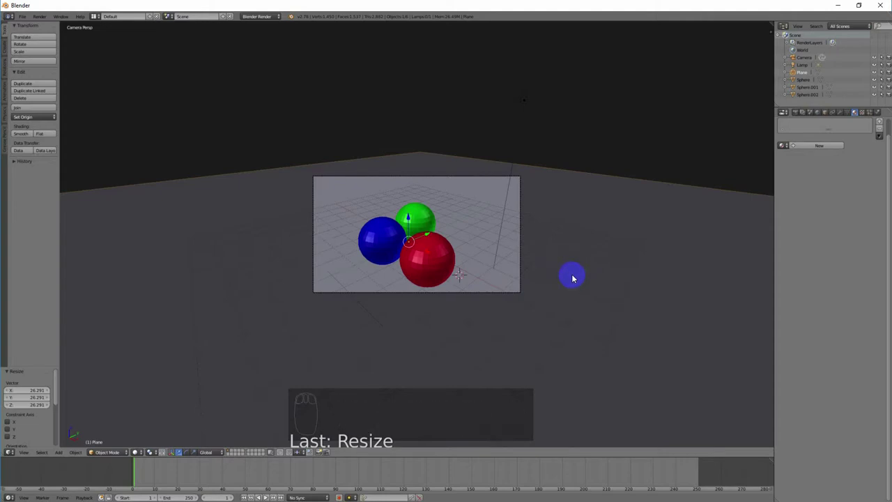
pyautogui.press('KP_0')
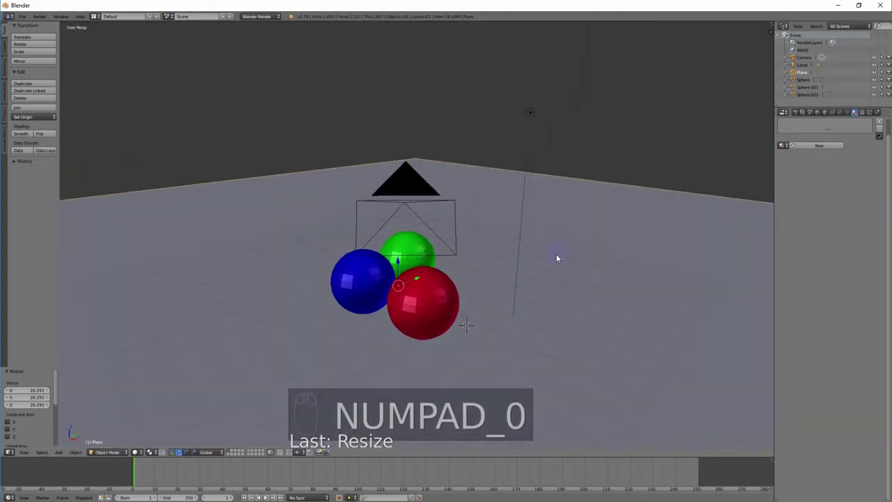
# Step: Enable Z Transparency on the red sphere's material with an alpha of 0.5
pyautogui.moveTo(590, 255); pyautogui.dragTo(450, 299, button='middle')
pyautogui.rightClick(426, 295)
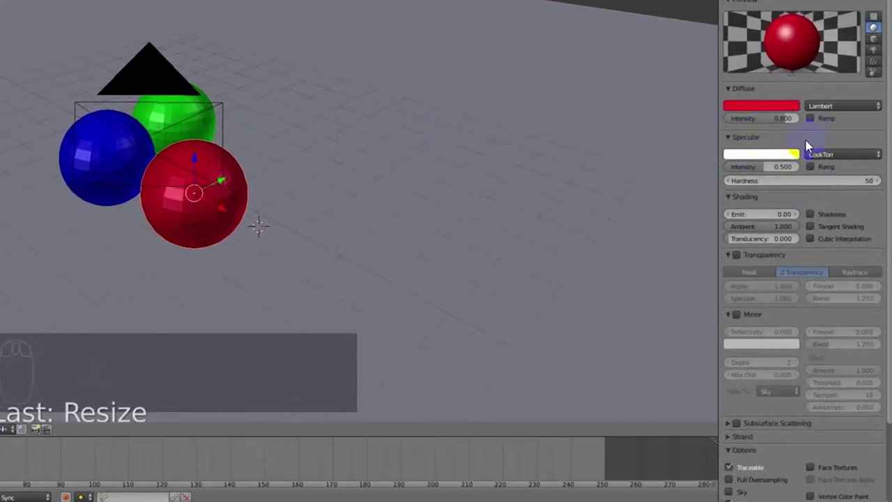
pyautogui.click(736, 255)
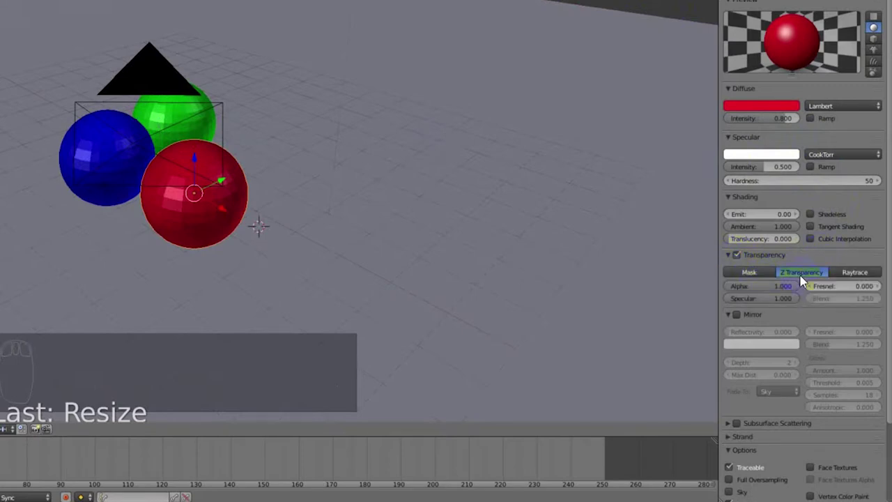
pyautogui.moveTo(794, 286); pyautogui.dragTo(756, 287)
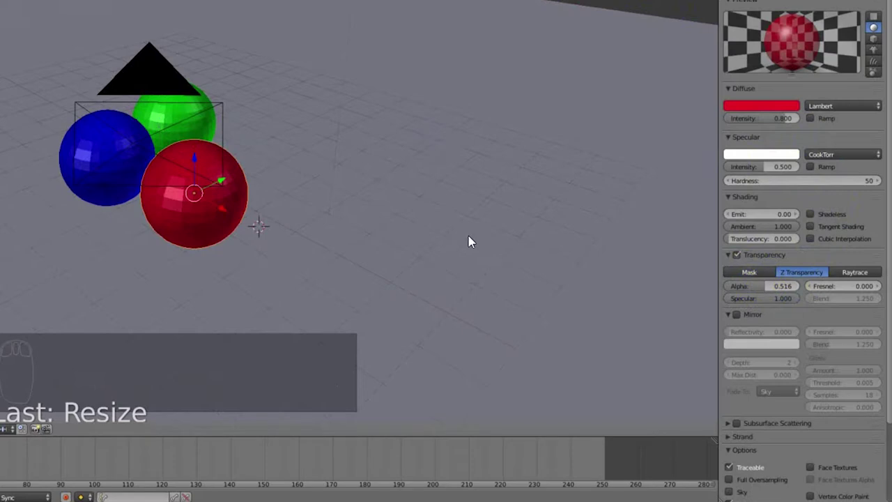
pyautogui.click(756, 286)
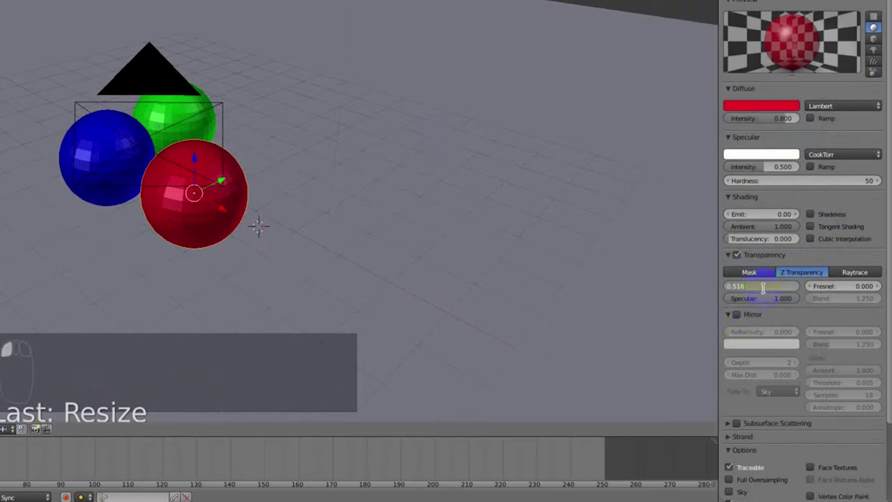
pyautogui.write('0.5')
pyautogui.press('Return')
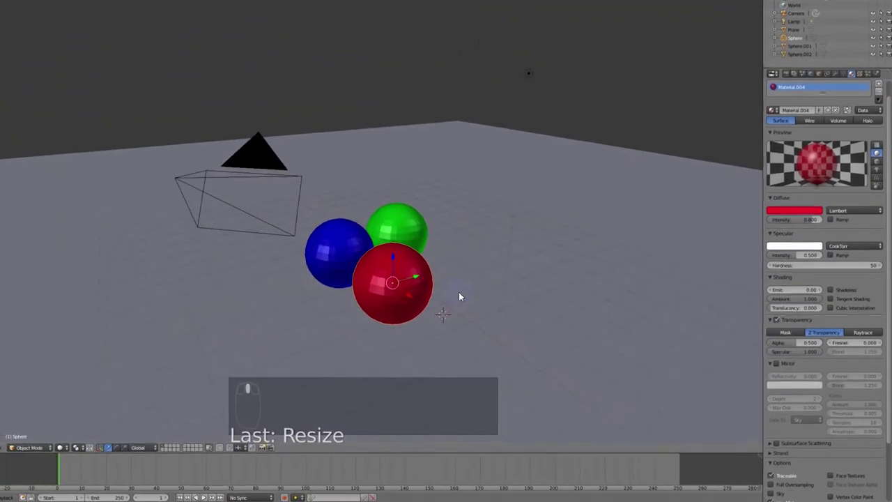
# Step: Render the scene to check the red sphere's transparency, and return to the 3D scene
pyautogui.moveTo(543, 314)
pyautogui.mouseDown(button='middle')
pyautogui.moveTo(573, 309)
pyautogui.moveTo(532, 311)
pyautogui.mouseUp(button='middle')
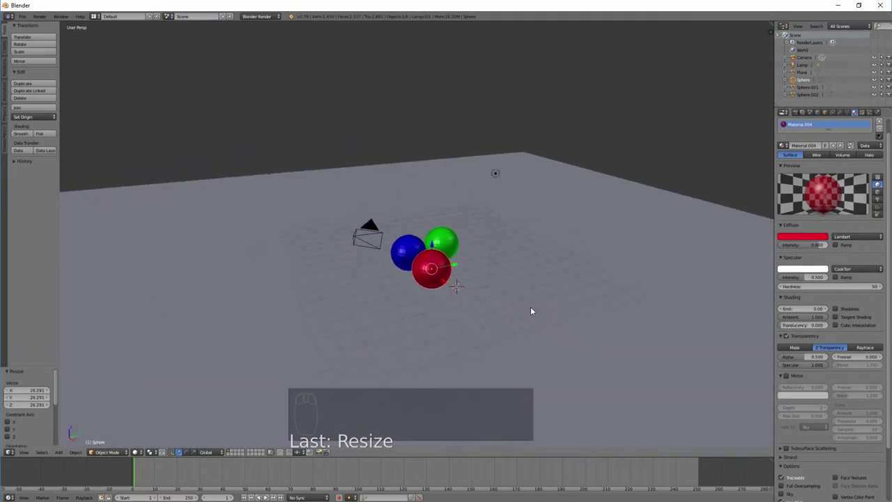
pyautogui.press('F12')
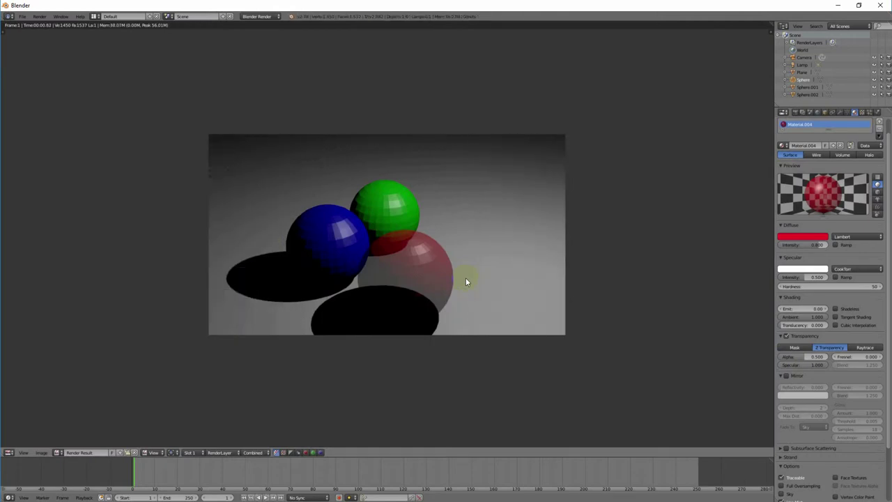
pyautogui.press('Escape')
# Step: Apply smooth shading to the red, blue and green spheres, and render the scene to check them
pyautogui.click(789, 327)
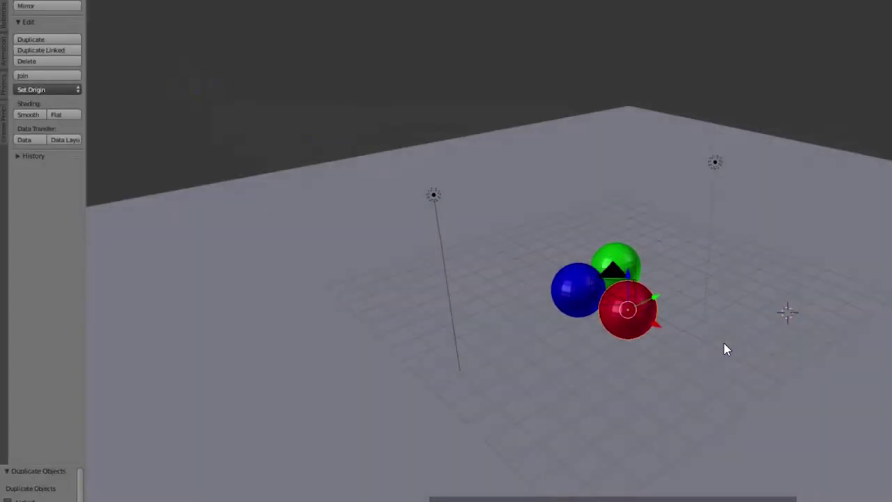
pyautogui.moveTo(725, 348); pyautogui.dragTo(695, 339, button='middle')
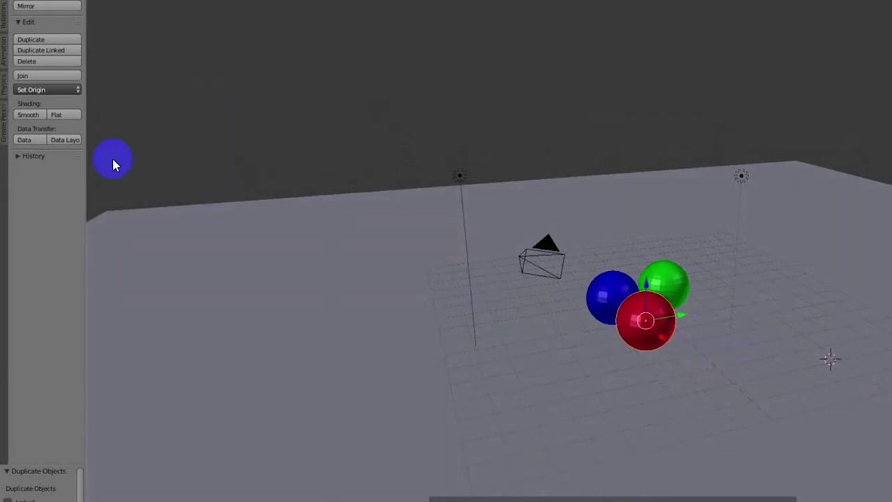
pyautogui.click(33, 115)
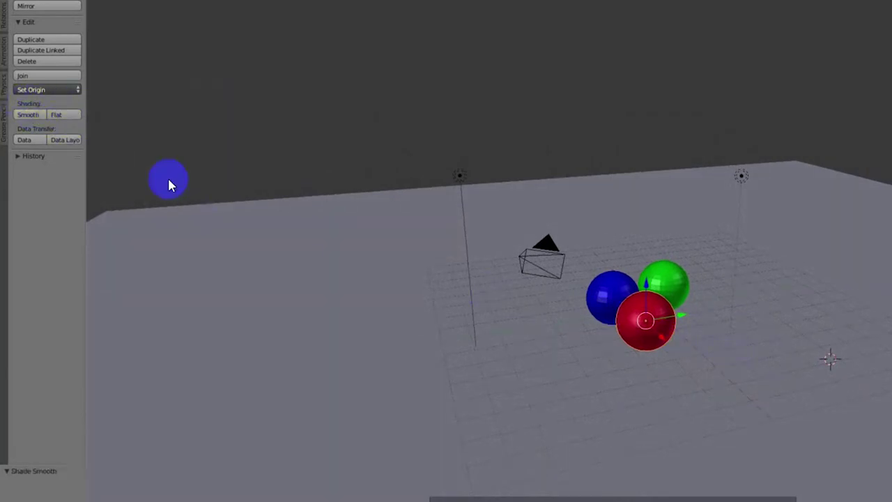
pyautogui.rightClick(610, 305)
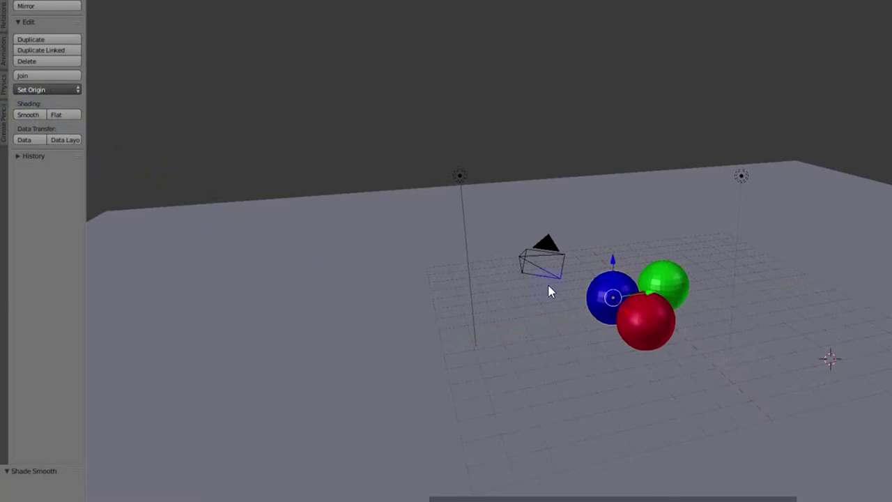
pyautogui.click(31, 116)
pyautogui.rightClick(666, 275)
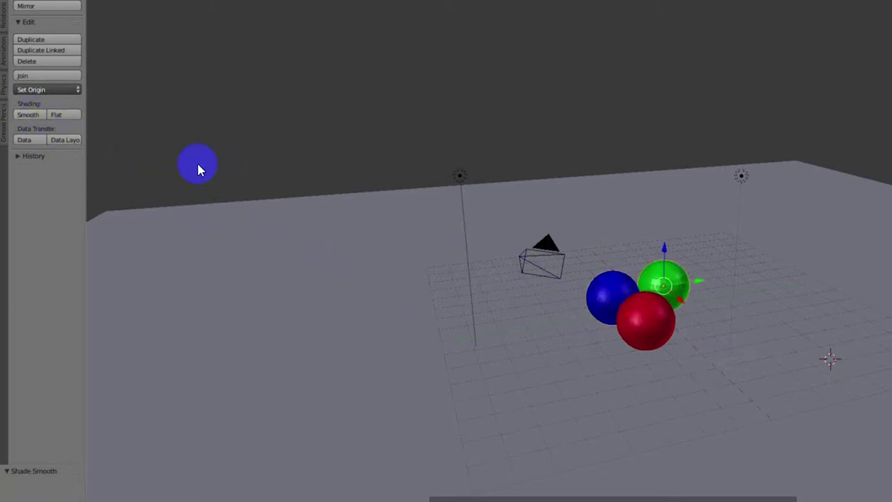
pyautogui.click(31, 115)
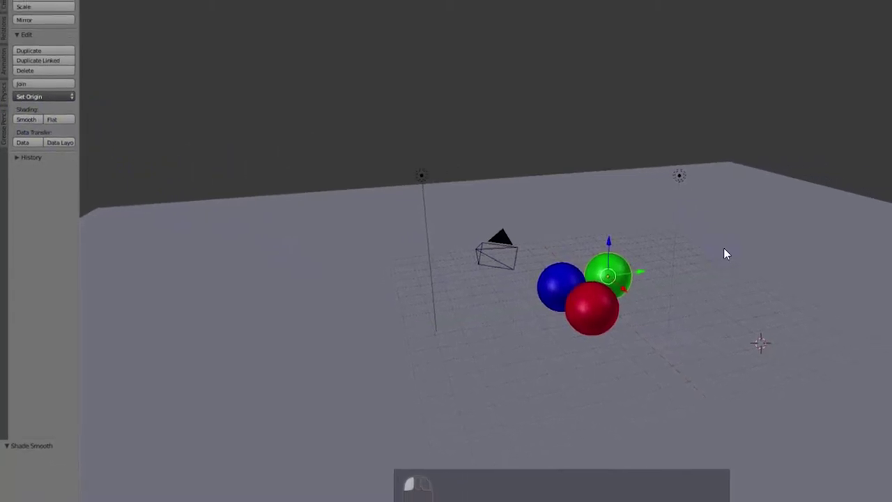
pyautogui.press('F12')
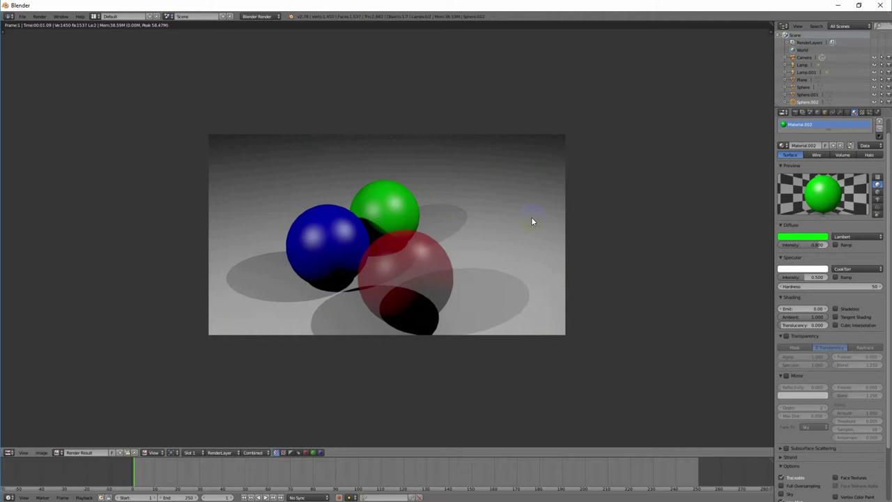
pyautogui.press('Escape')
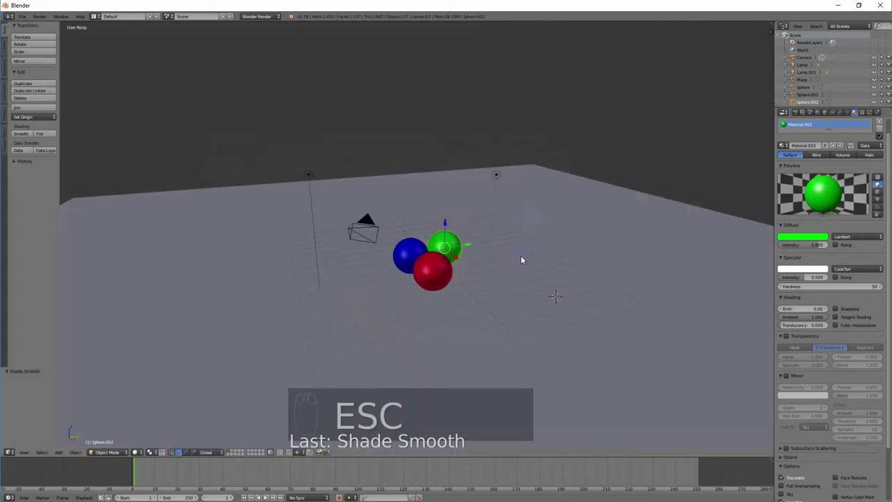
# Step: Enable Mirror on the red sphere's material with reflectivity about 0.477, Fresnel 0.6 and blend about 0.86
pyautogui.moveTo(521, 256); pyautogui.dragTo(500, 305, button='middle')
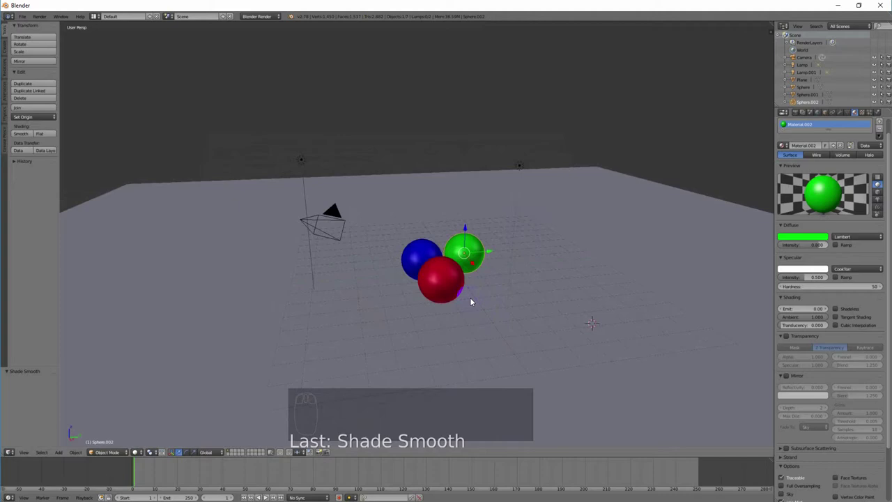
pyautogui.rightClick(435, 283)
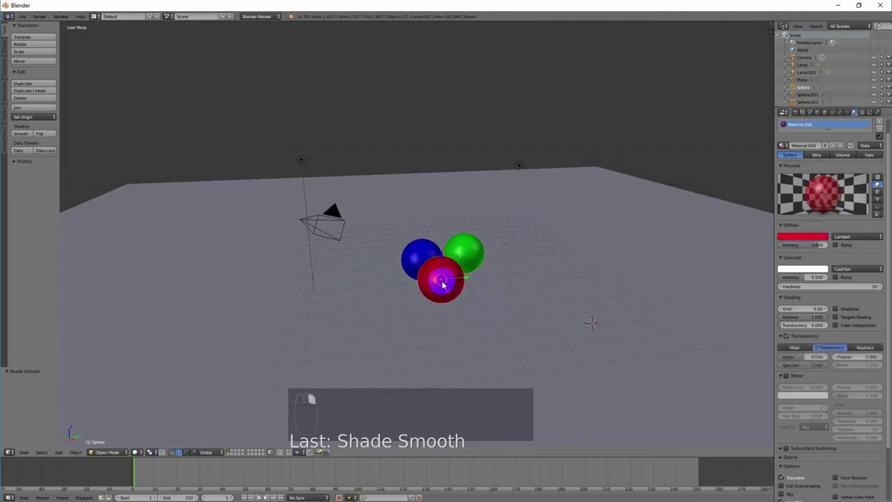
pyautogui.click(796, 375)
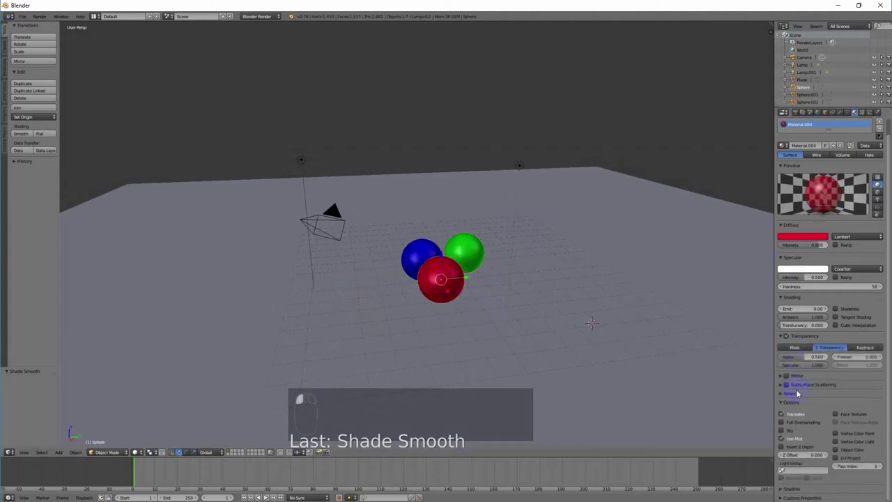
pyautogui.click(790, 376)
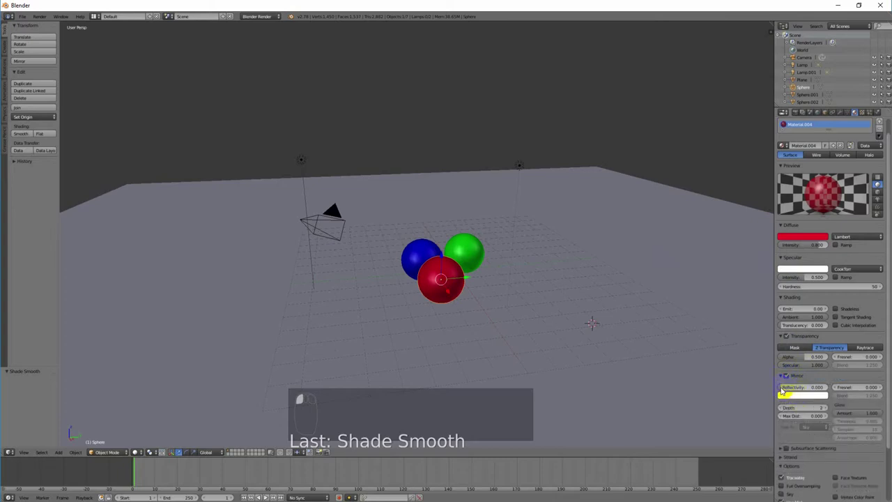
pyautogui.moveTo(794, 386); pyautogui.dragTo(806, 385)
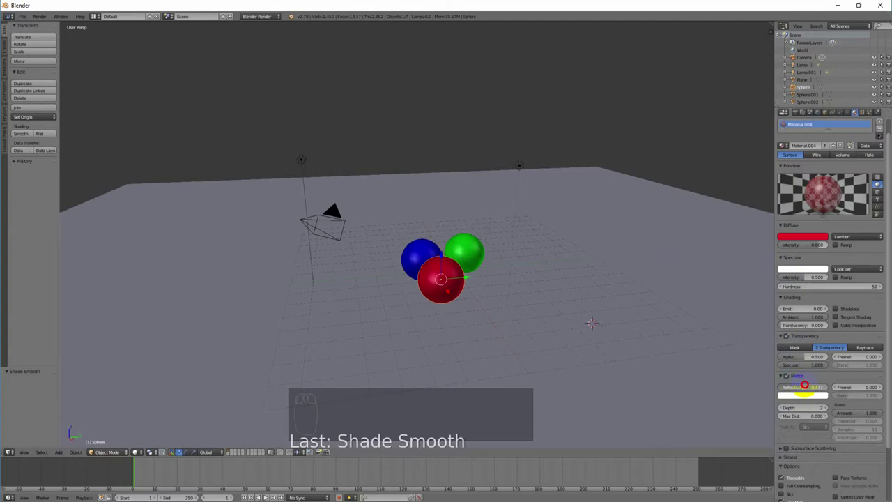
pyautogui.moveTo(842, 387)
pyautogui.mouseDown()
pyautogui.moveTo(857, 396)
pyautogui.moveTo(842, 398)
pyautogui.mouseUp()
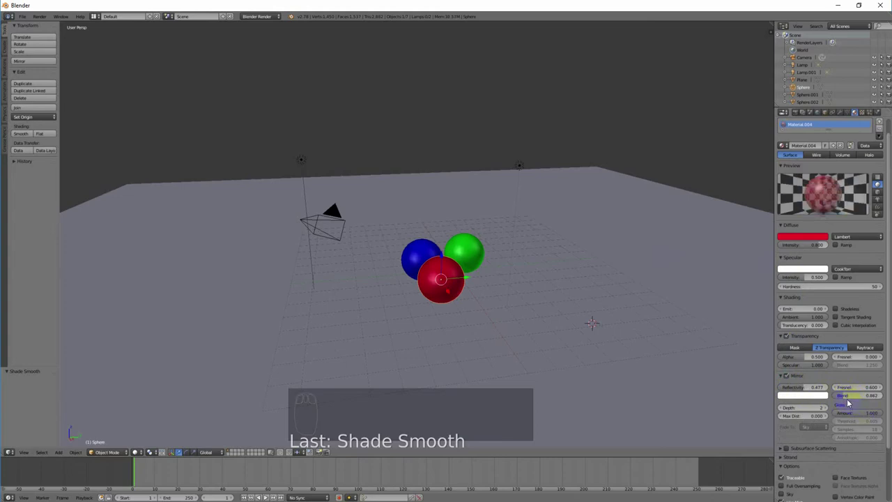
# Step: Enable Mirror on the blue sphere's material with a reflectivity of 0.5
pyautogui.rightClick(419, 264)
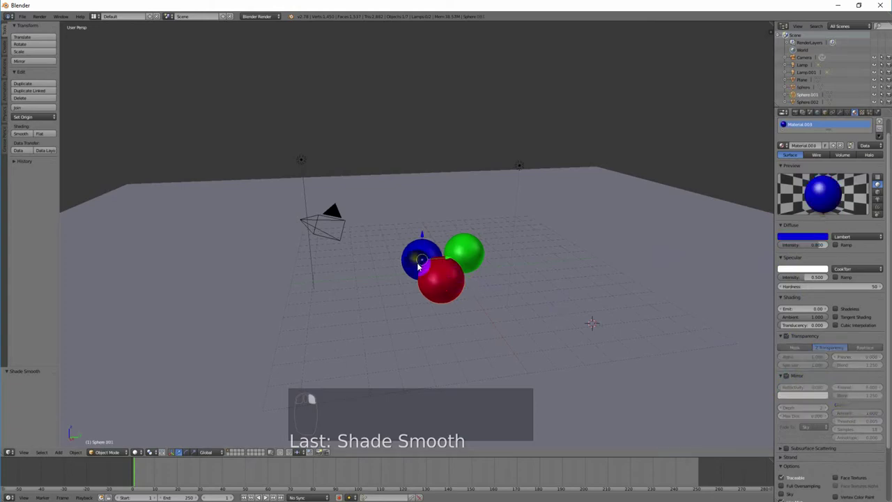
pyautogui.click(788, 377)
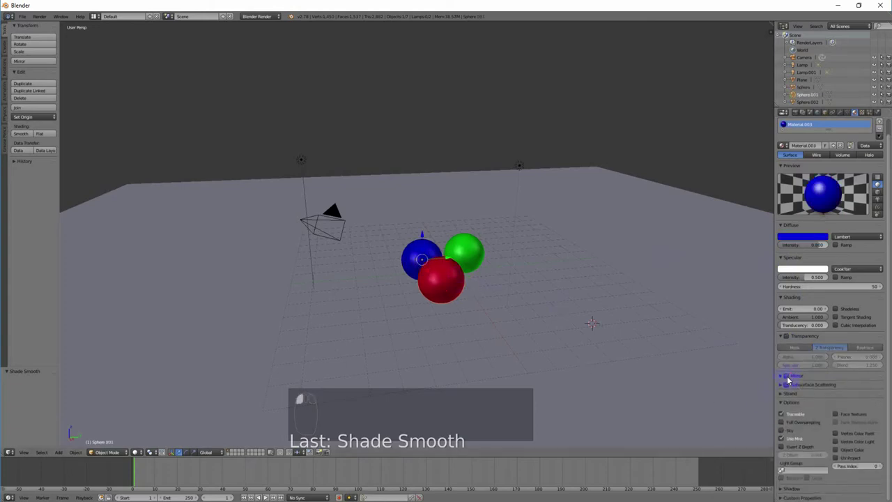
pyautogui.click(786, 377)
pyautogui.click(790, 377)
pyautogui.click(797, 391)
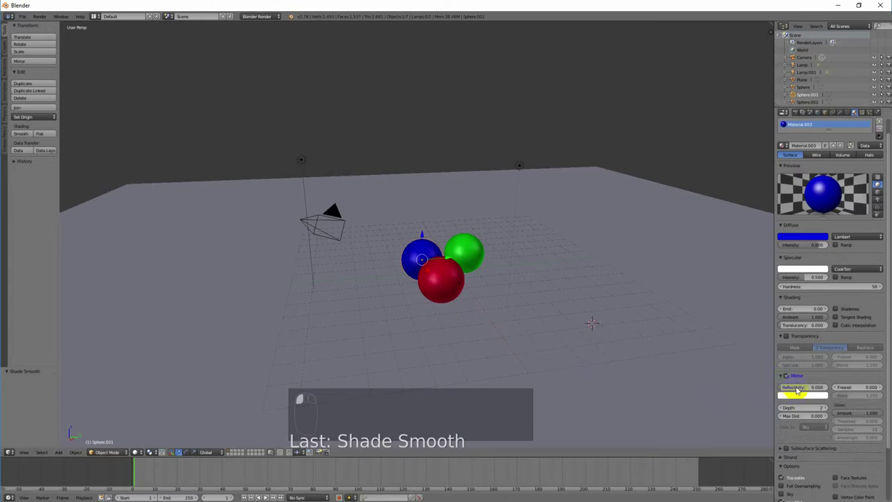
pyautogui.moveTo(797, 391); pyautogui.dragTo(795, 389)
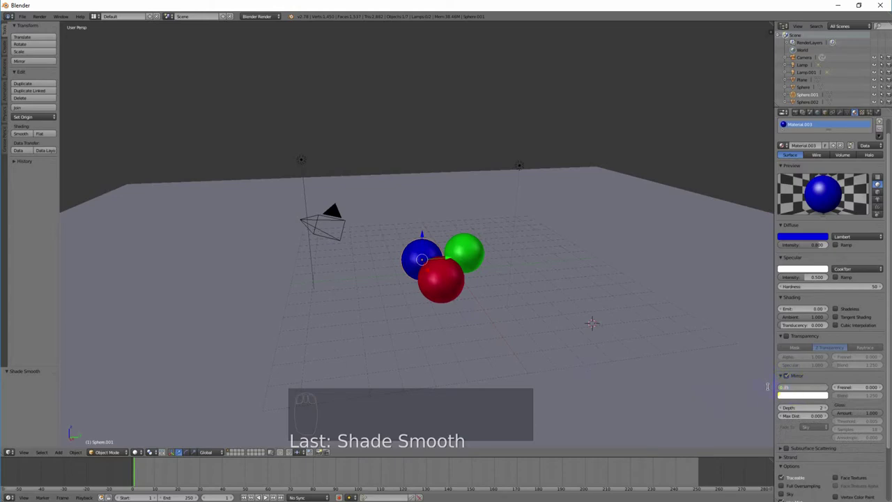
pyautogui.press('BackSpace')
pyautogui.write('0.5')
pyautogui.press('Return')
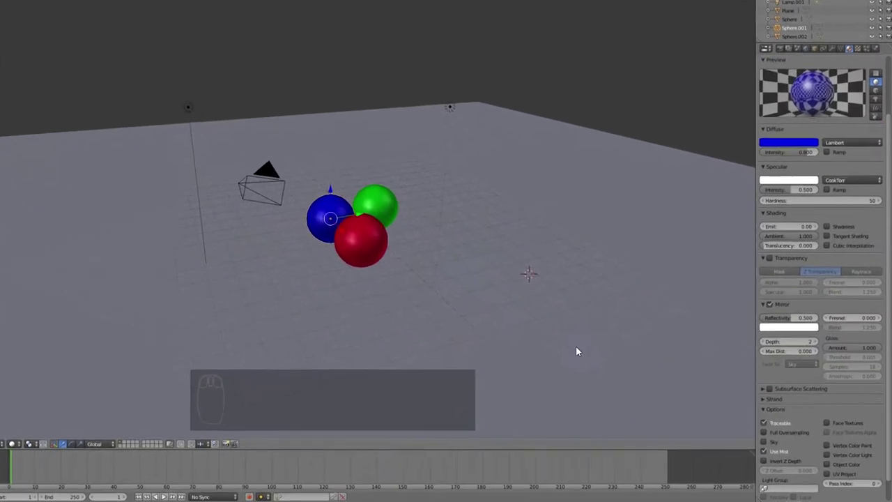
# Step: Set the blue sphere's mirror fade-out color to Material, then render the scene to check it and return to the 3D scene
pyautogui.click(802, 365)
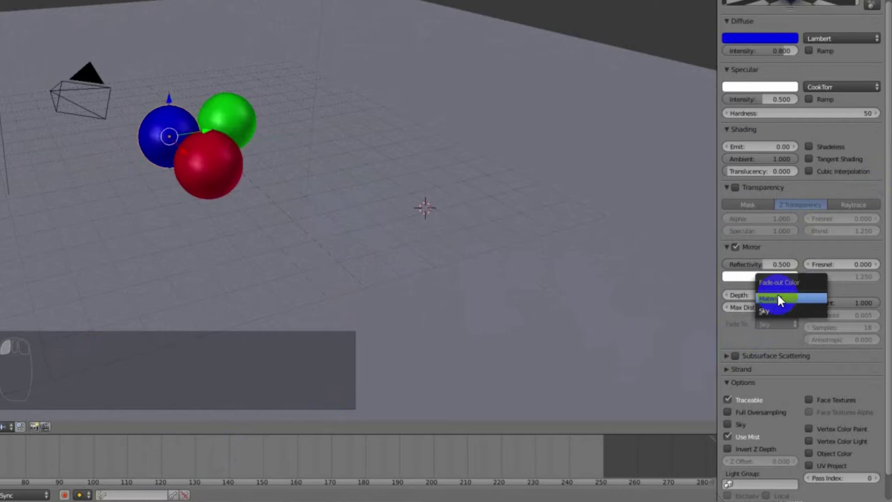
pyautogui.click(813, 301)
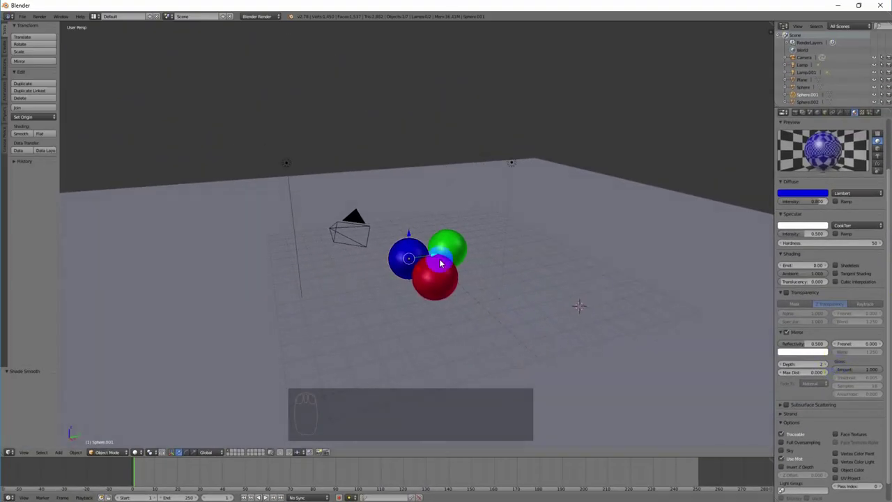
pyautogui.press('F12')
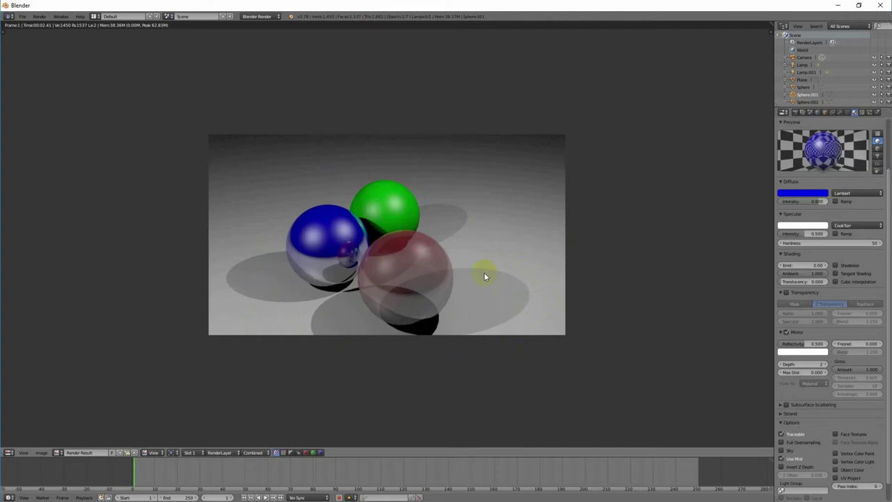
pyautogui.press('Escape')
# Step: Enable Mirror on the green sphere's material with reflectivity 0.5 and Material as the fade-out color
pyautogui.click(456, 249)
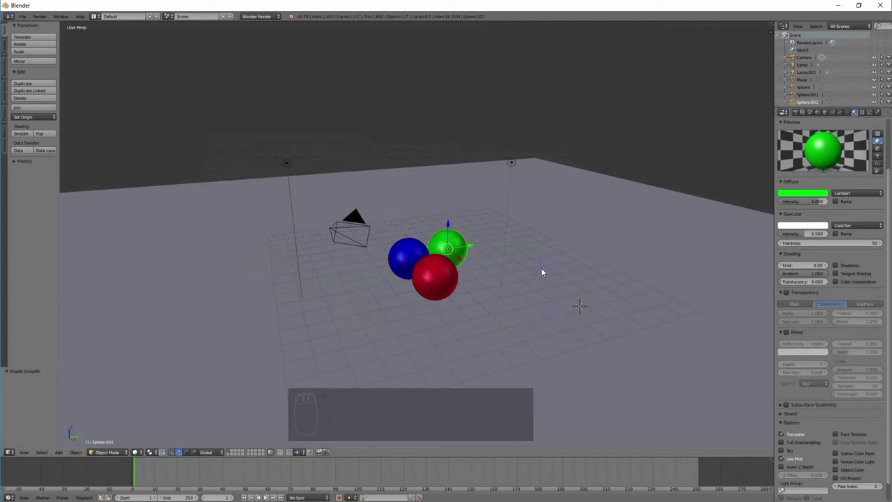
pyautogui.moveTo(529, 318); pyautogui.dragTo(487, 339, button='middle')
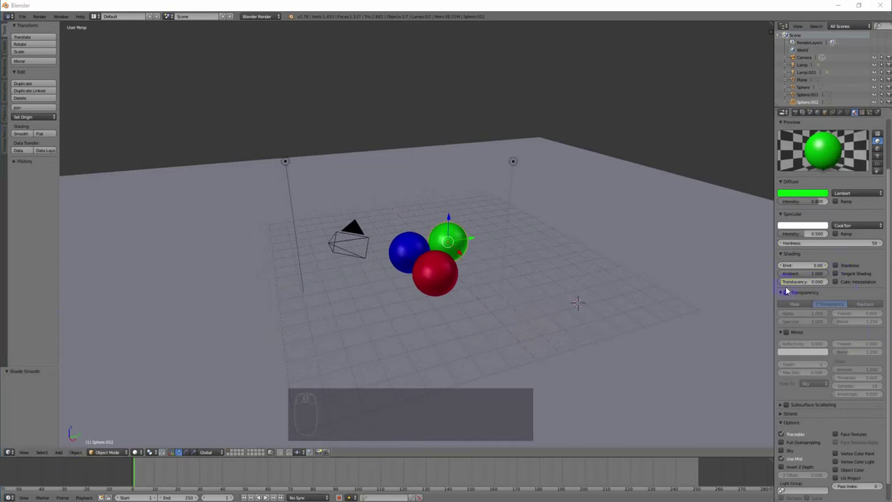
pyautogui.click(787, 334)
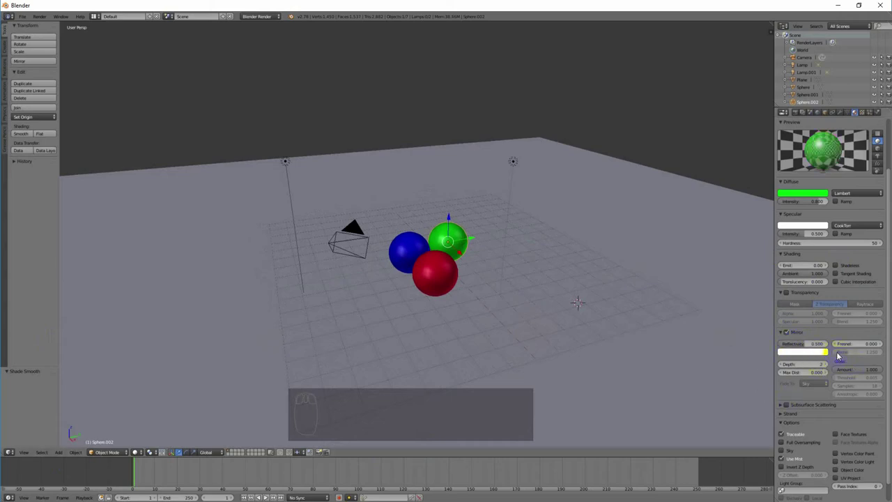
pyautogui.click(814, 384)
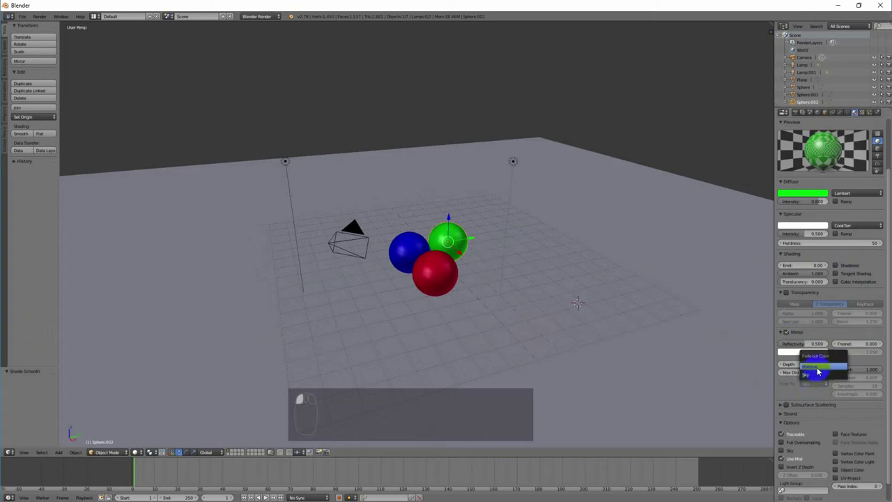
pyautogui.click(820, 372)
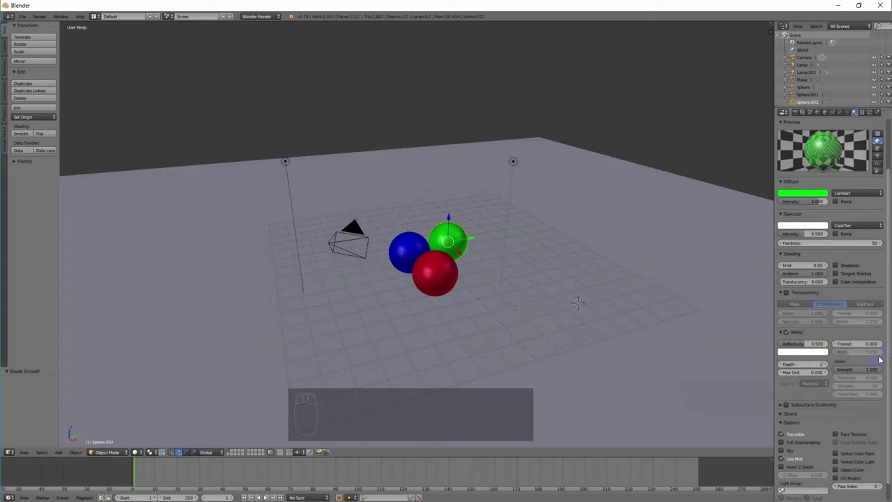
# Step: Set the red sphere's mirror reflectivity to 0.5, its Fresnel to 0.1 and its fade-out color to Material
pyautogui.press('i')
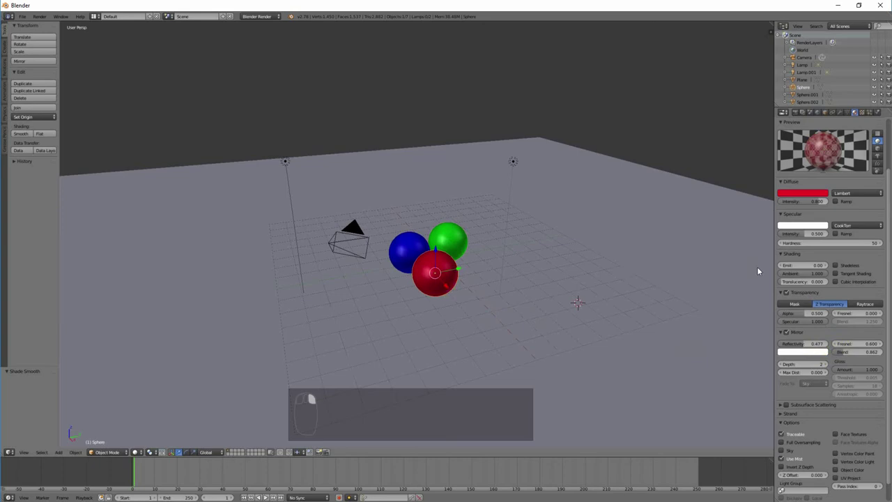
pyautogui.click(814, 343)
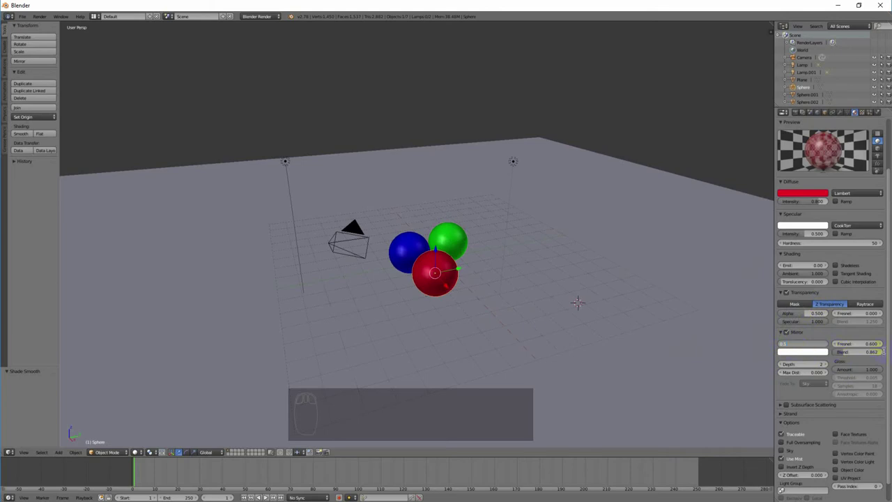
pyautogui.press('Return')
pyautogui.moveTo(850, 344); pyautogui.dragTo(793, 396)
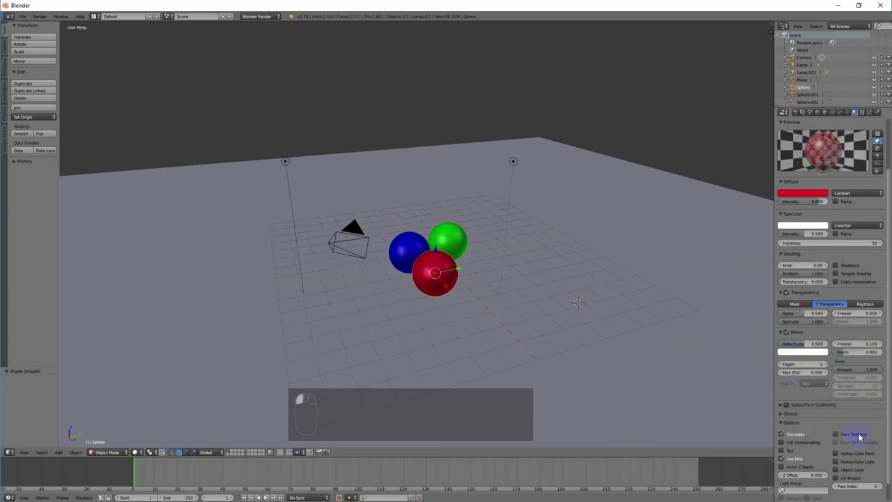
pyautogui.click(807, 385)
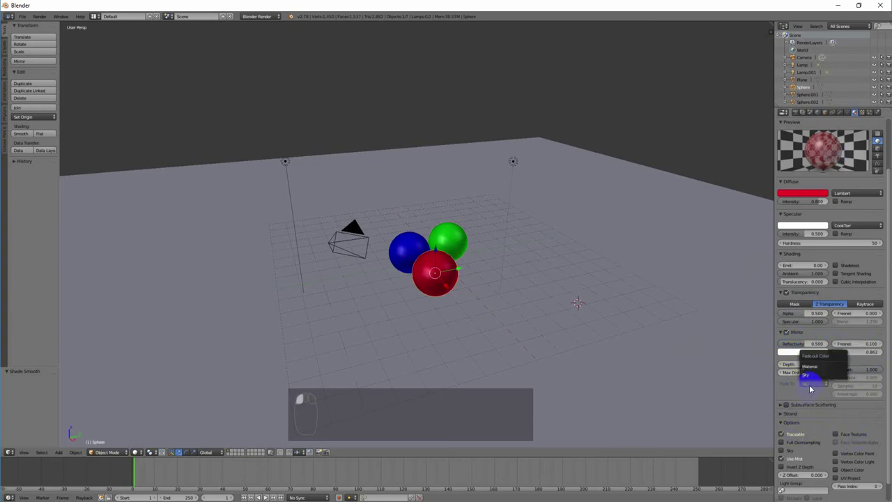
pyautogui.click(808, 370)
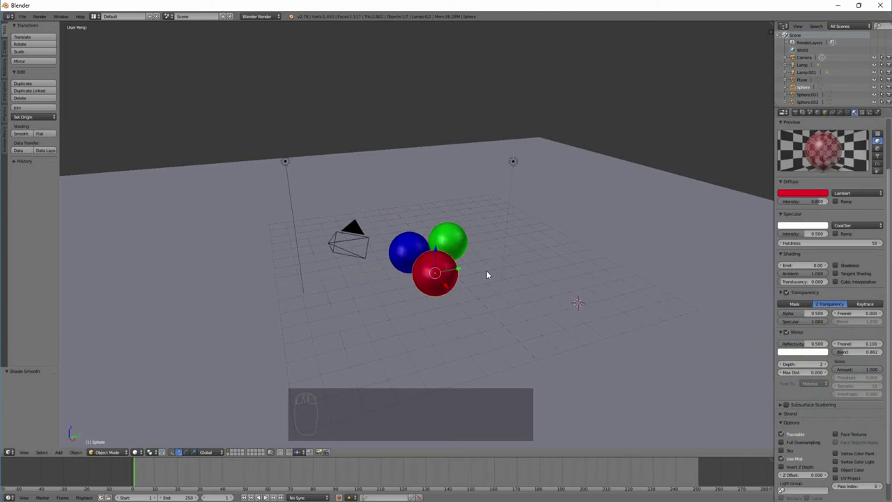
# Step: Select the floor plane and create a new material for it
pyautogui.click(573, 323)
pyautogui.click(570, 332)
pyautogui.moveTo(542, 322)
pyautogui.mouseDown(button='middle')
pyautogui.moveTo(524, 343)
pyautogui.moveTo(544, 339)
pyautogui.mouseUp(button='middle')
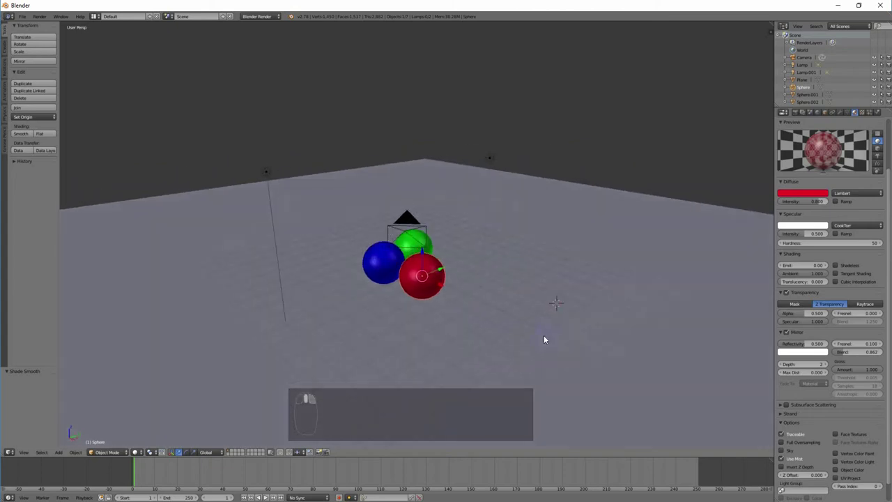
pyautogui.scroll(-8, 548, 345)
pyautogui.rightClick(534, 288)
pyautogui.scroll(7, 533, 287)
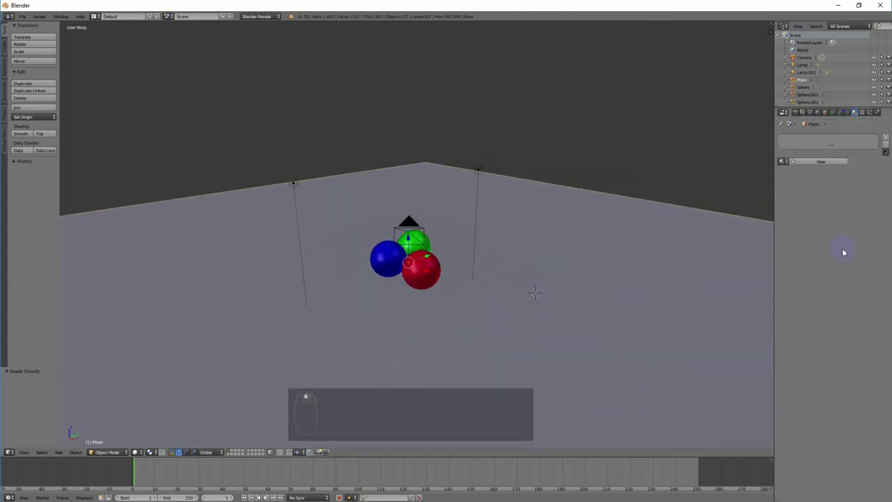
pyautogui.click(823, 161)
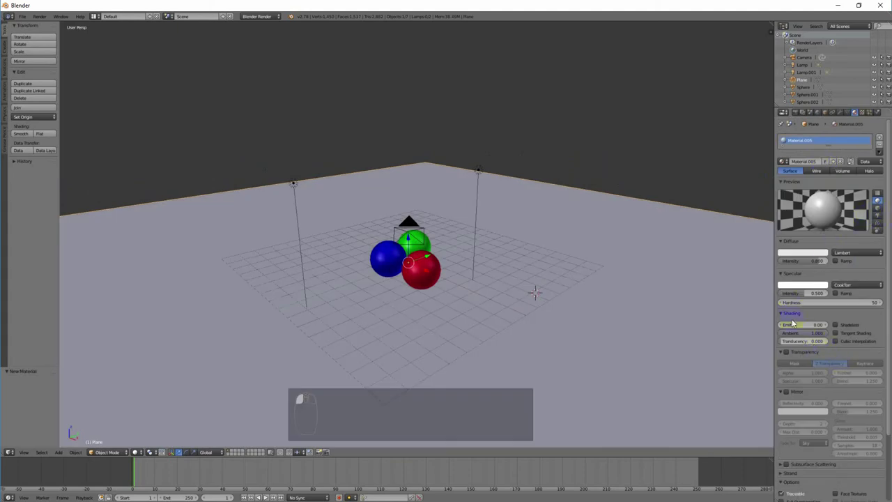
# Step: Enable Mirror on the floor plane's material with reflectivity 0.5 and Material as the fade-out color
pyautogui.click(786, 392)
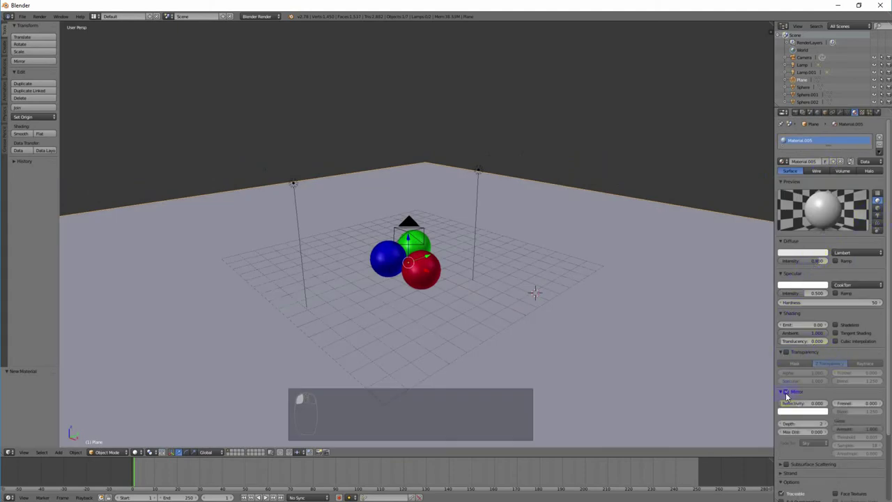
pyautogui.click(802, 405)
pyautogui.write('0.5')
pyautogui.press('Return')
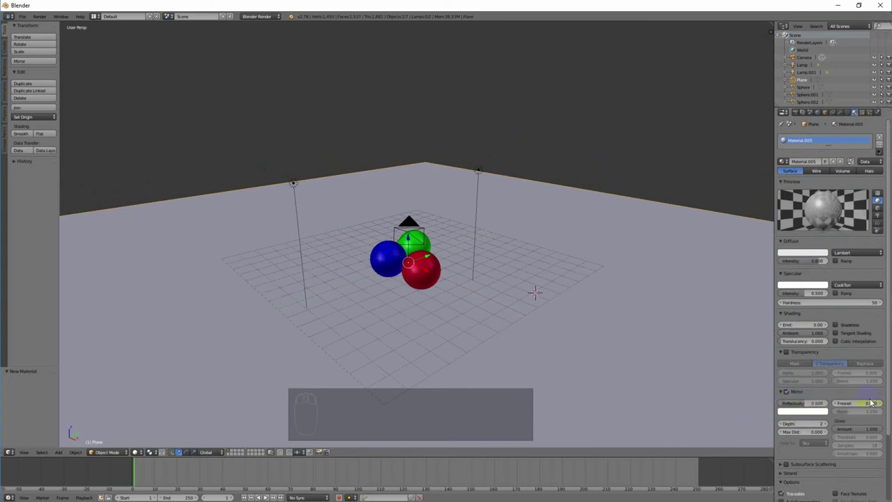
pyautogui.click(807, 443)
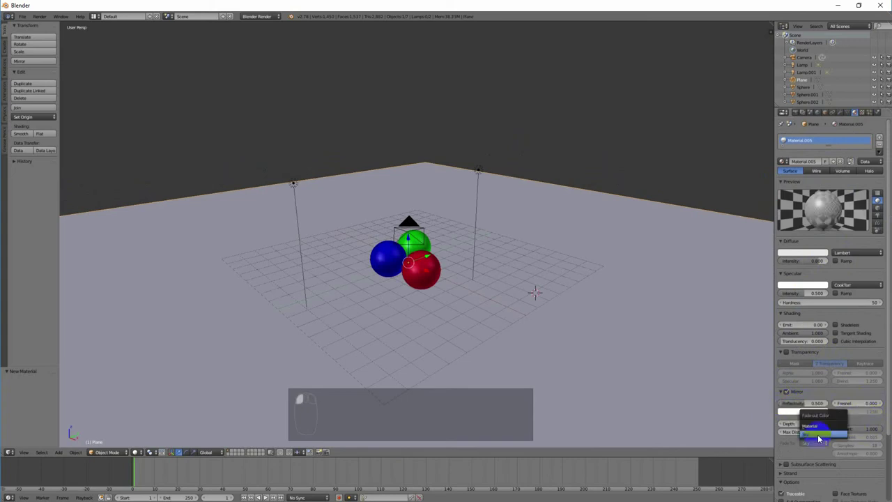
pyautogui.click(817, 418)
# Step: Render the scene to check the reflections on the floor and spheres, and return to the 3D scene
pyautogui.click(613, 300)
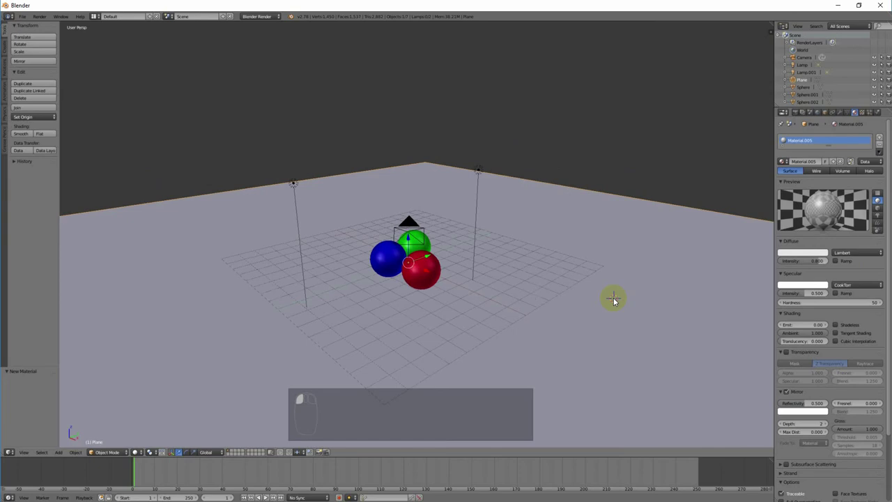
pyautogui.press('F12')
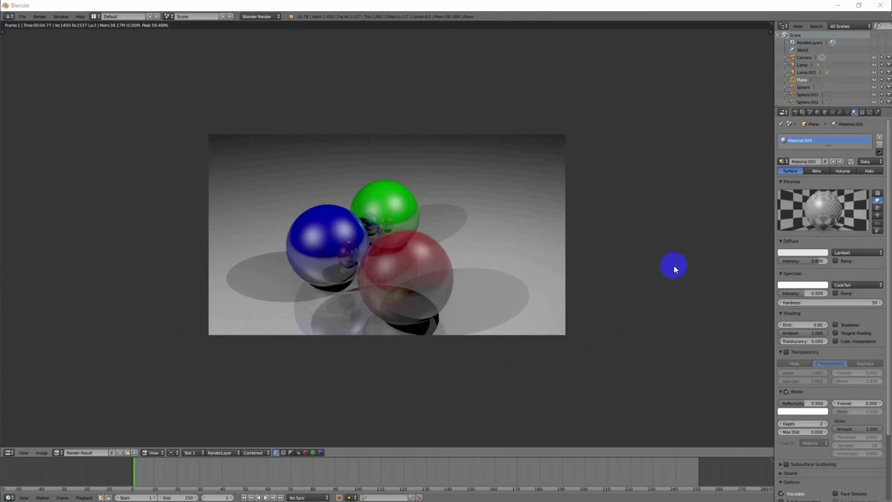
pyautogui.press('Escape')
# Step: Enable Receive Transparent shadows on the floor plane's material and render the scene
pyautogui.scroll(-3, 849, 347)
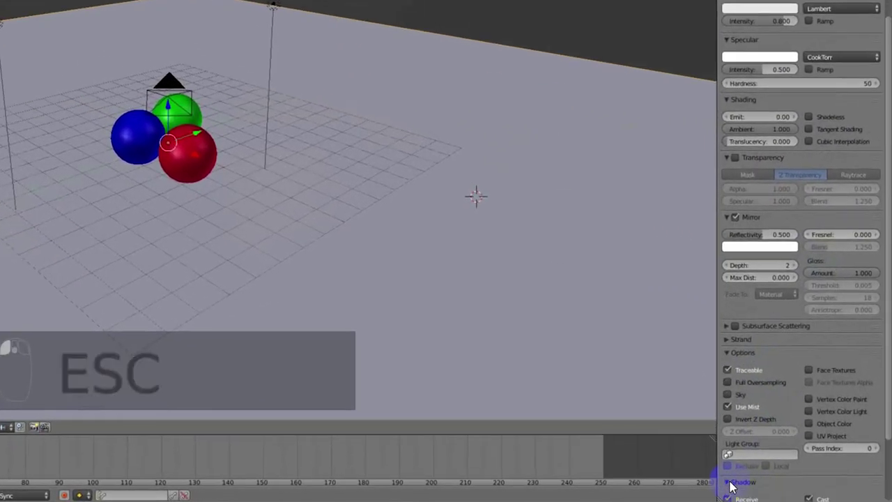
pyautogui.scroll(-4, 746, 369)
pyautogui.click(767, 433)
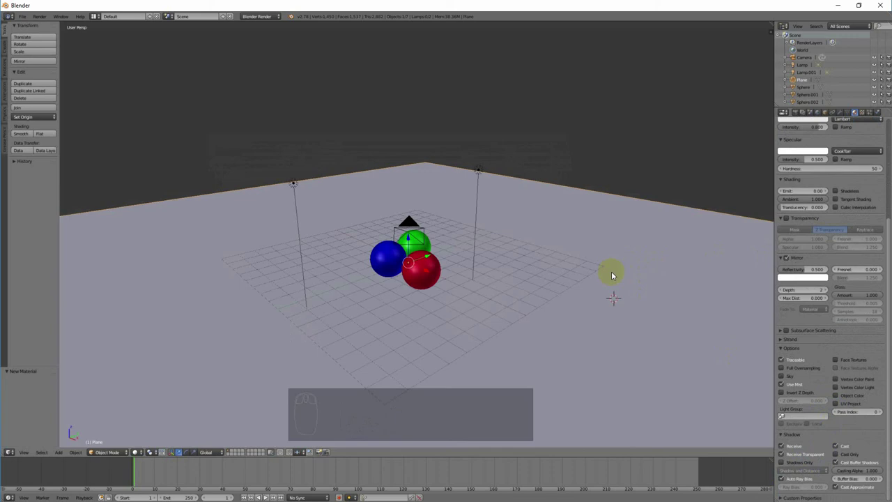
pyautogui.press('F12')
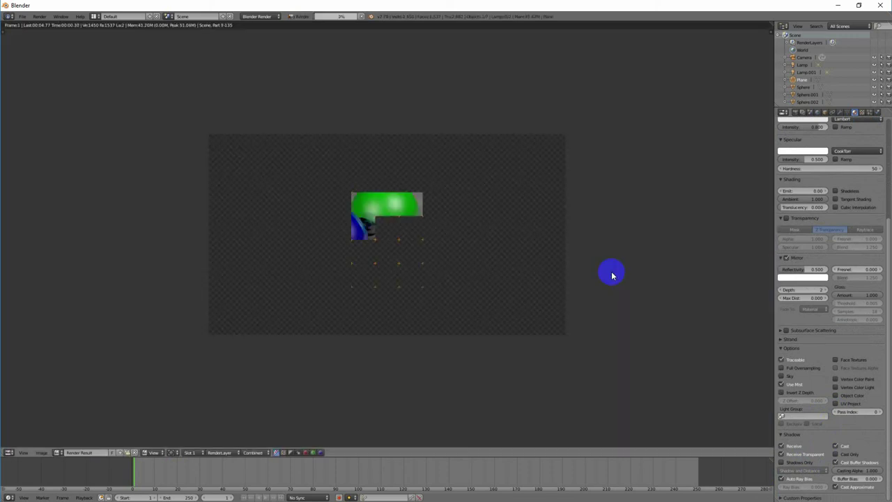